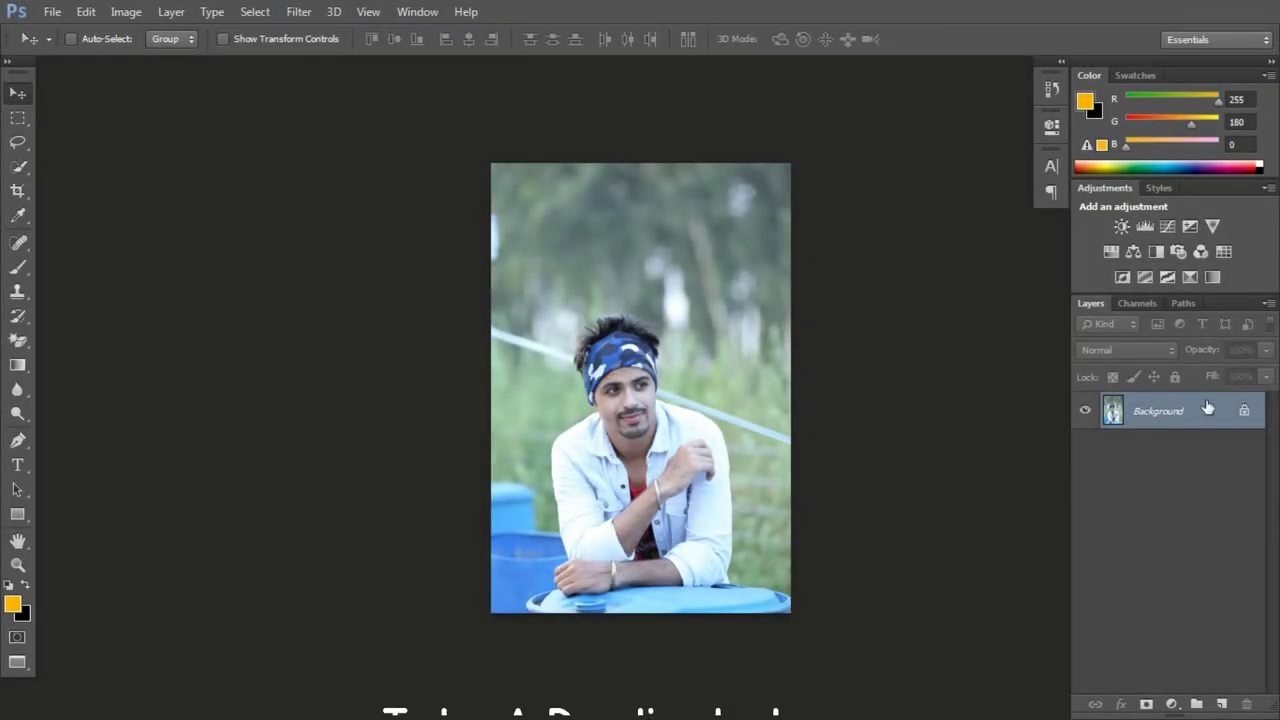
Duplicate the Background layer to create 'Background copy' in the Layers panel
{"action": "left_click_drag", "start_coordinate": [1195, 410], "coordinate": [1222, 704]}
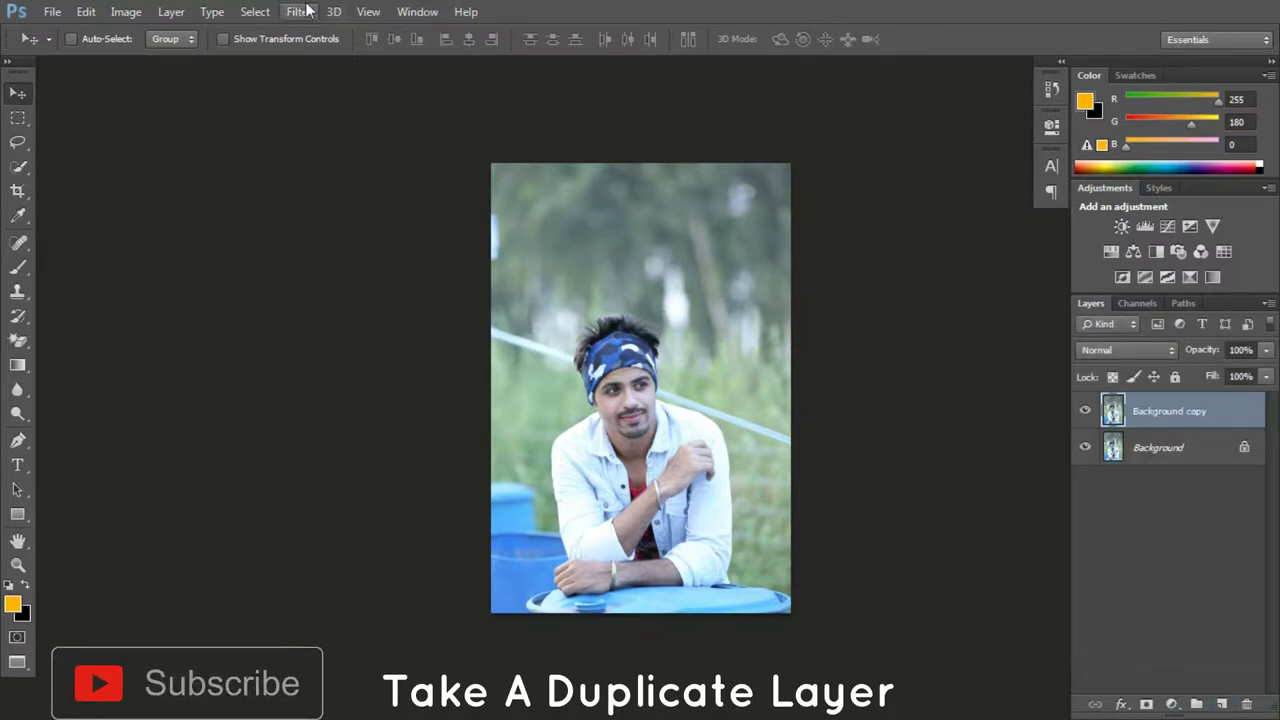
Apply the Camera Raw Filter to the copy with Contrast +22, Highlights -53, Shadows -2
{"action": "left_click", "coordinate": [300, 11]}
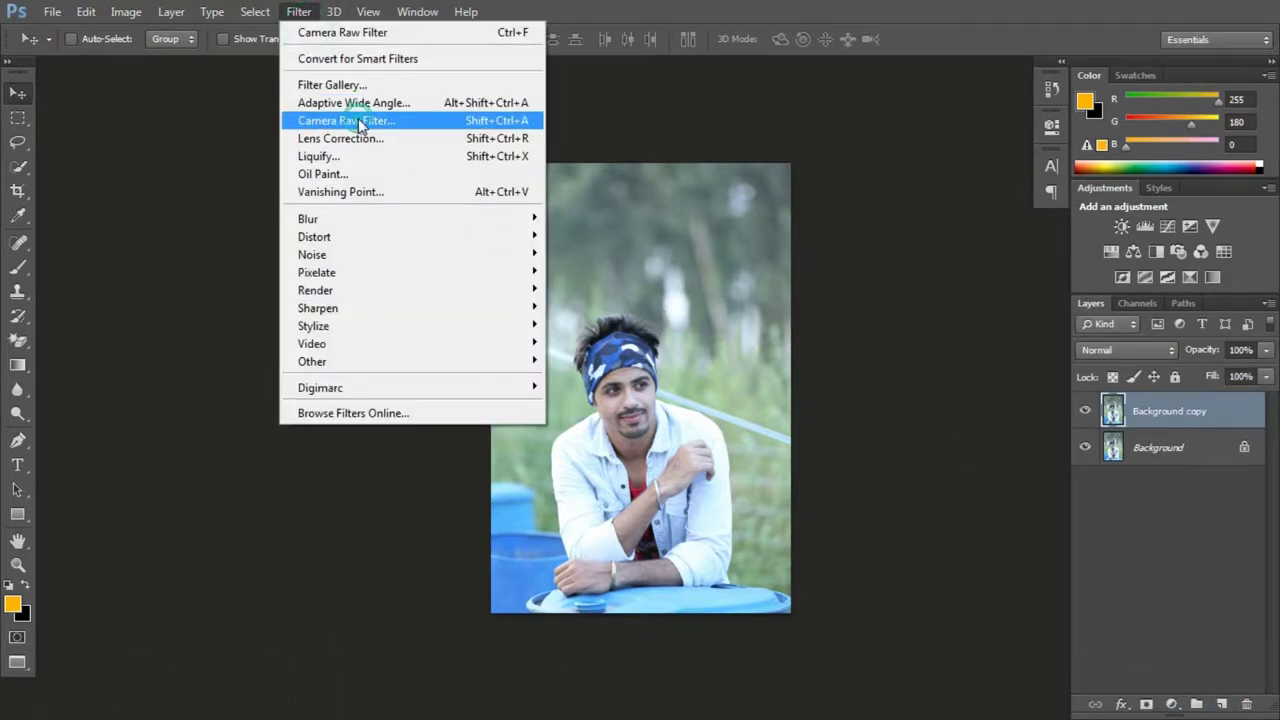
{"action": "left_click", "coordinate": [355, 122]}
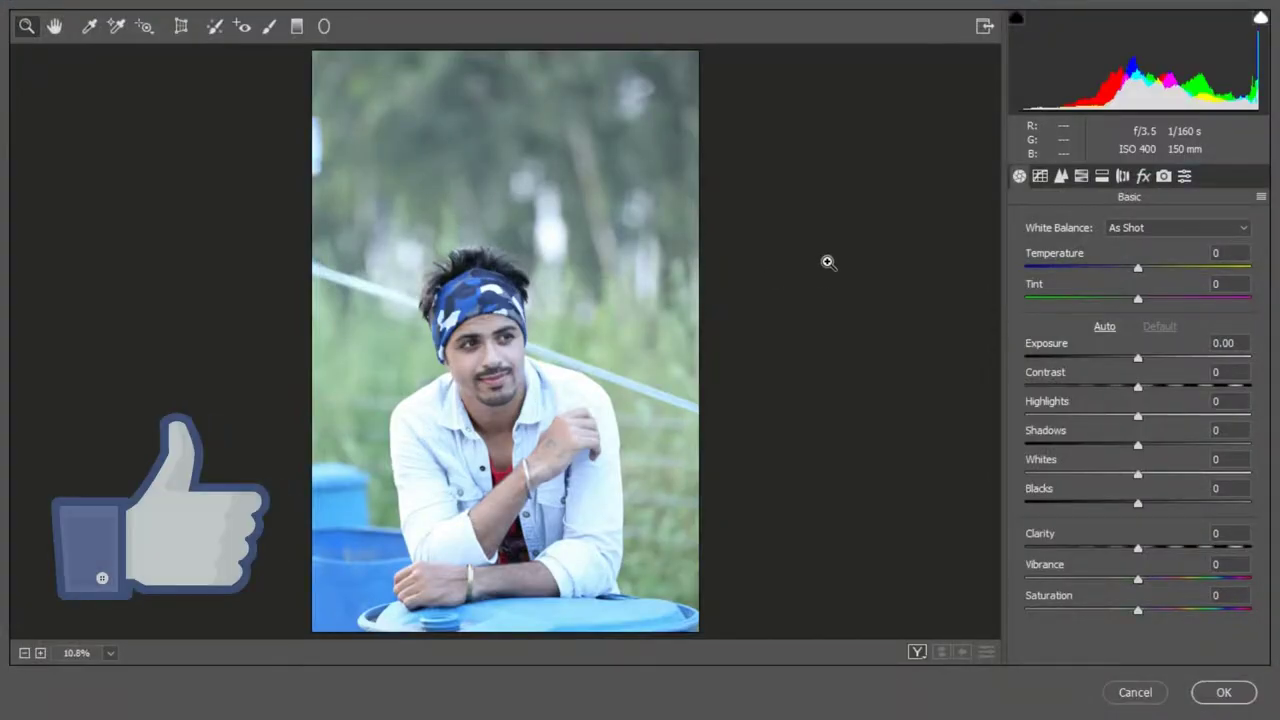
{"action": "left_click_drag", "start_coordinate": [1138, 386], "coordinate": [1164, 387]}
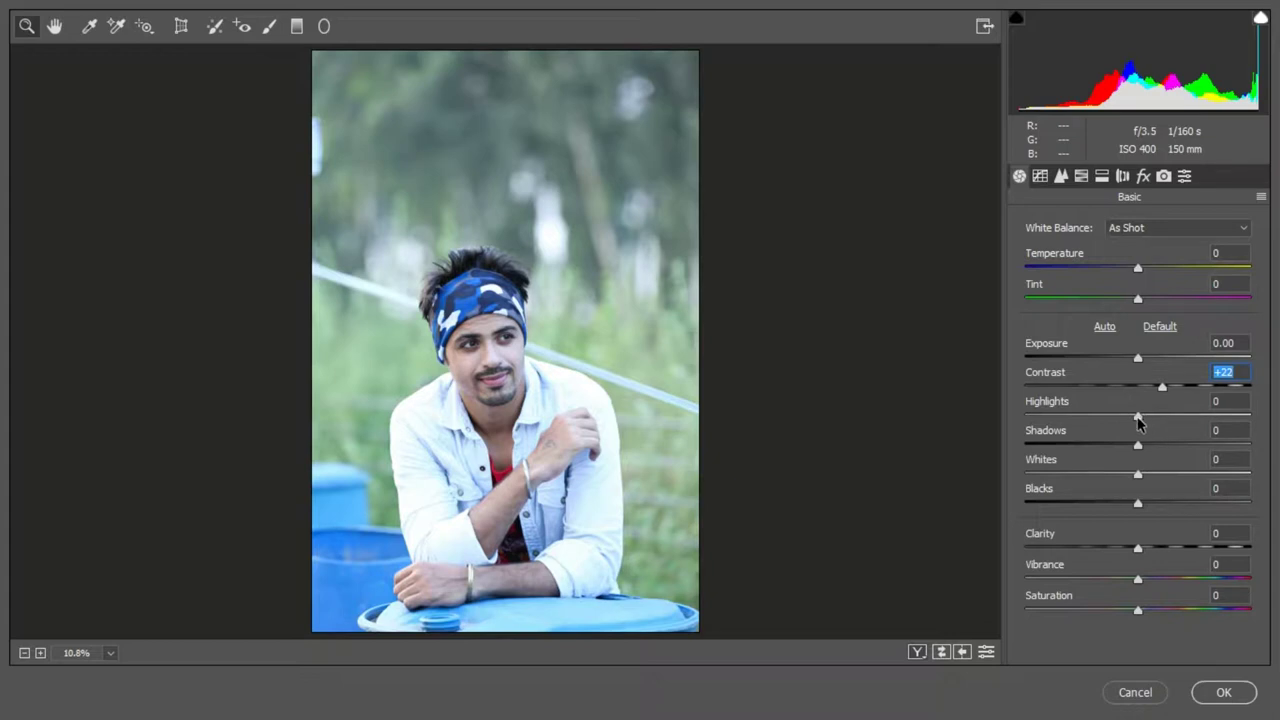
{"action": "left_click_drag", "start_coordinate": [1137, 419], "coordinate": [1081, 426]}
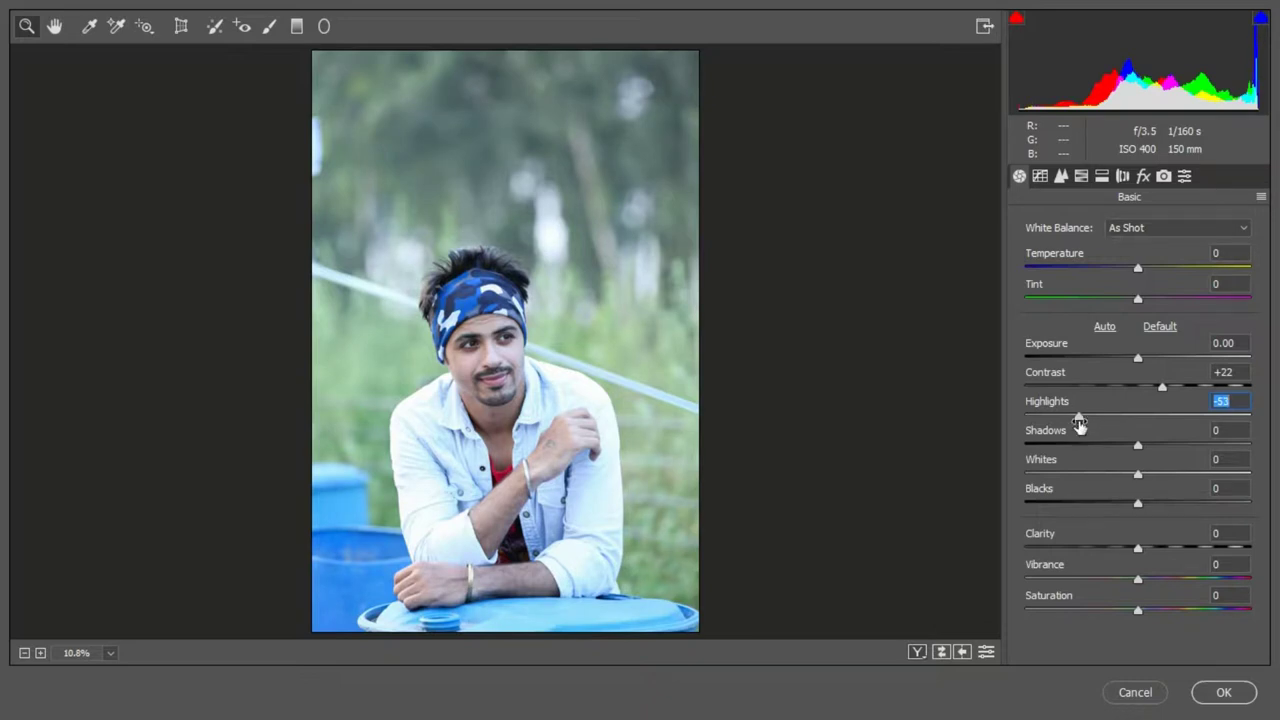
{"action": "left_click_drag", "start_coordinate": [1137, 446], "coordinate": [1141, 446]}
{"action": "key", "text": "Down"}
{"action": "key", "text": "Down"}
{"action": "key", "text": "Down"}
{"action": "key", "text": "Down"}
{"action": "key", "text": "Down"}
Set Whites to -10, Clarity to +22 and Vibrance to +38
{"action": "left_click_drag", "start_coordinate": [1140, 472], "coordinate": [1129, 474]}
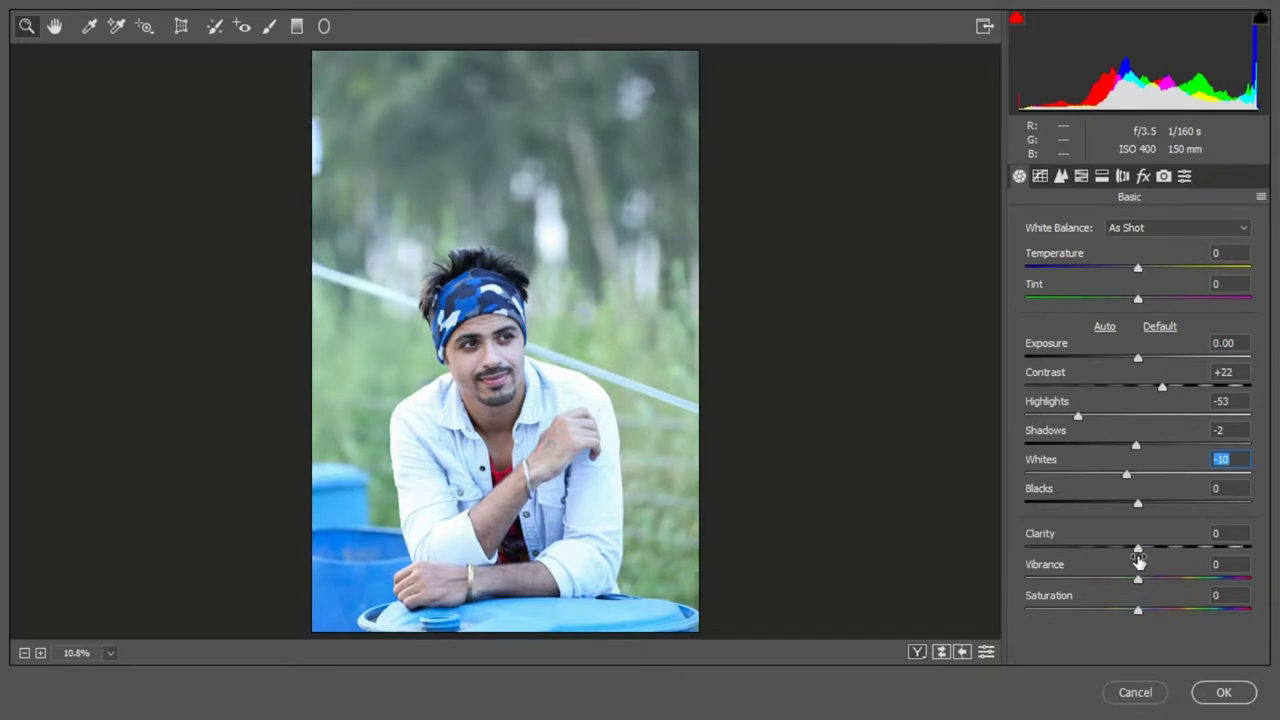
{"action": "left_click_drag", "start_coordinate": [1137, 548], "coordinate": [1164, 549]}
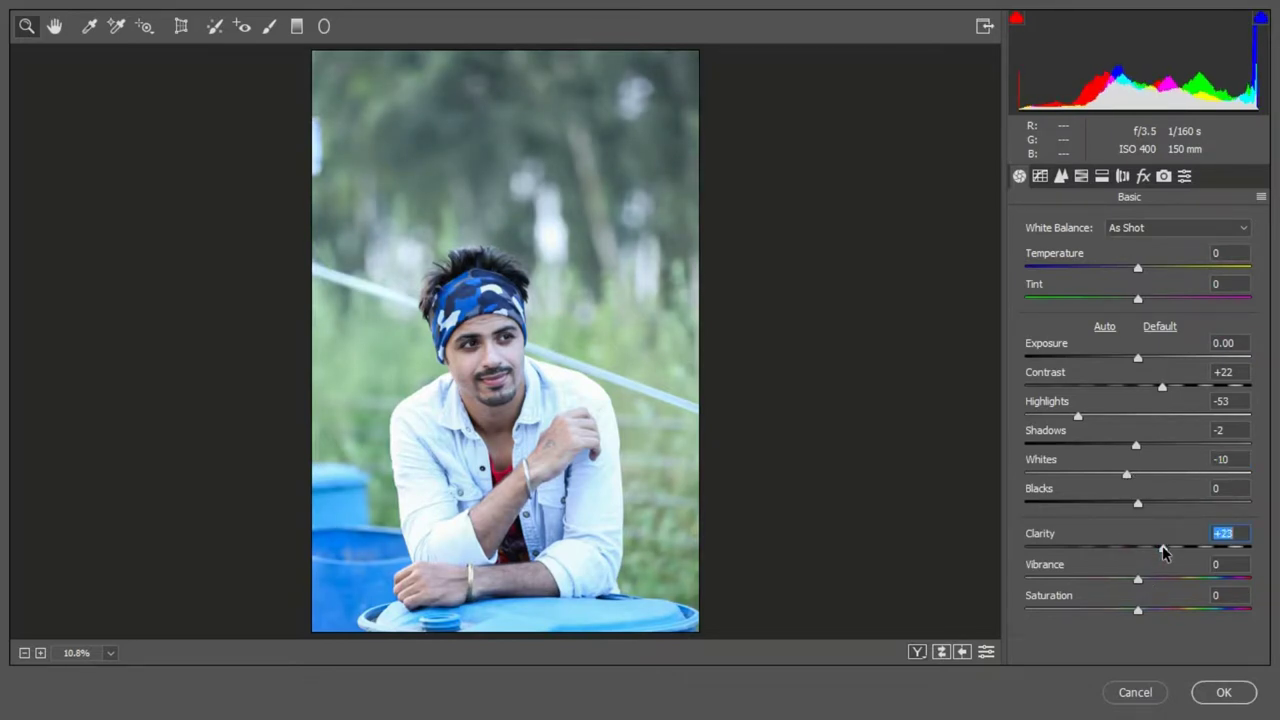
{"action": "left_click_drag", "start_coordinate": [1163, 549], "coordinate": [1162, 550]}
{"action": "left_click_drag", "start_coordinate": [1130, 586], "coordinate": [1175, 586]}
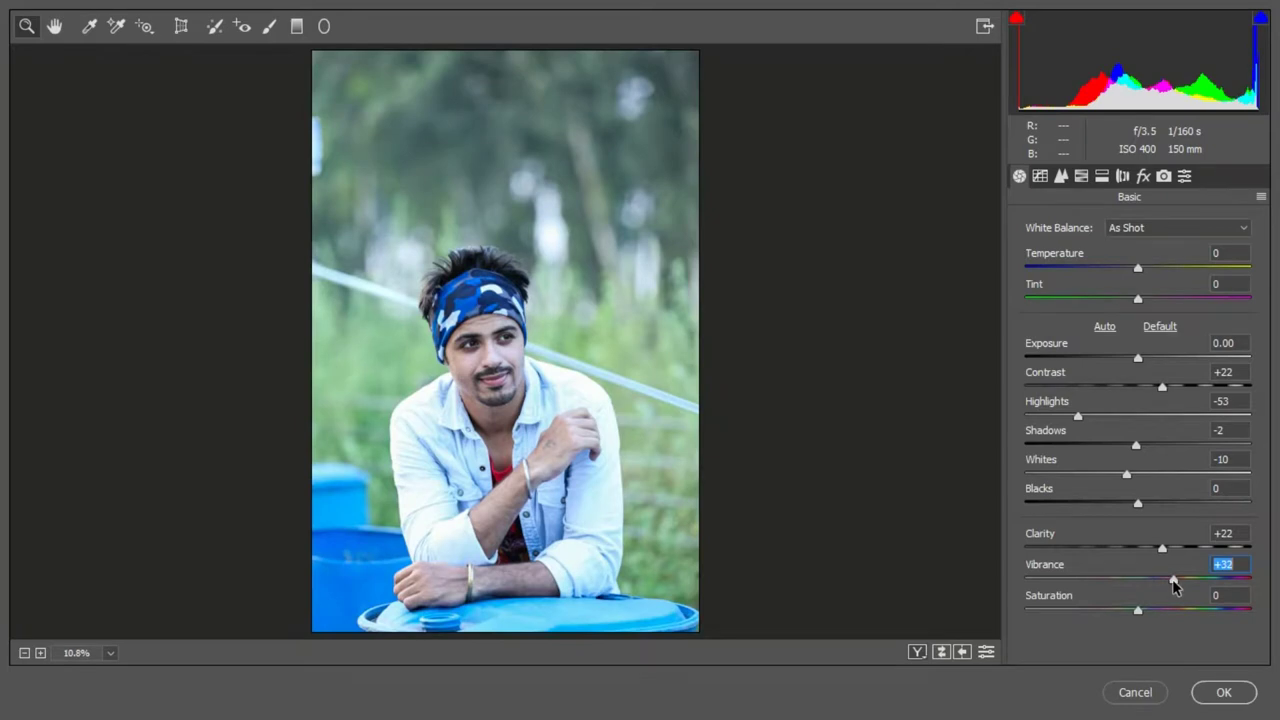
{"action": "left_click_drag", "start_coordinate": [1175, 586], "coordinate": [1182, 586]}
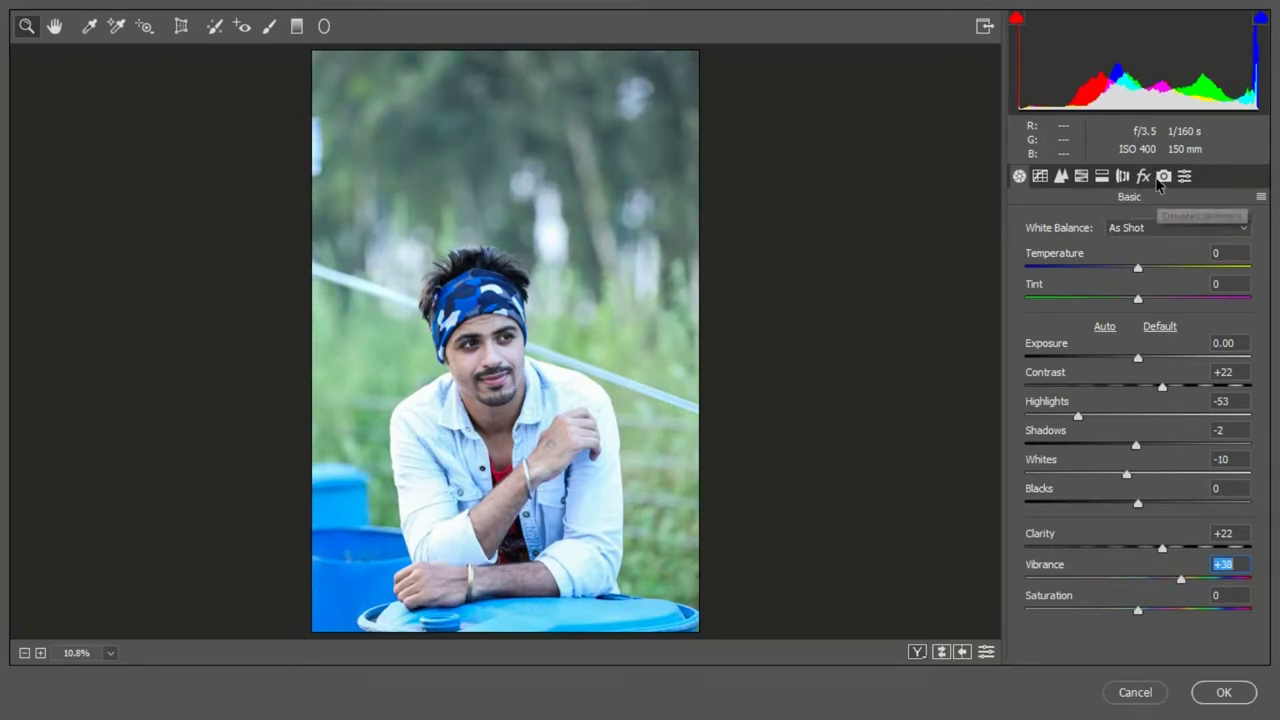
{"action": "left_click", "coordinate": [1143, 176]}
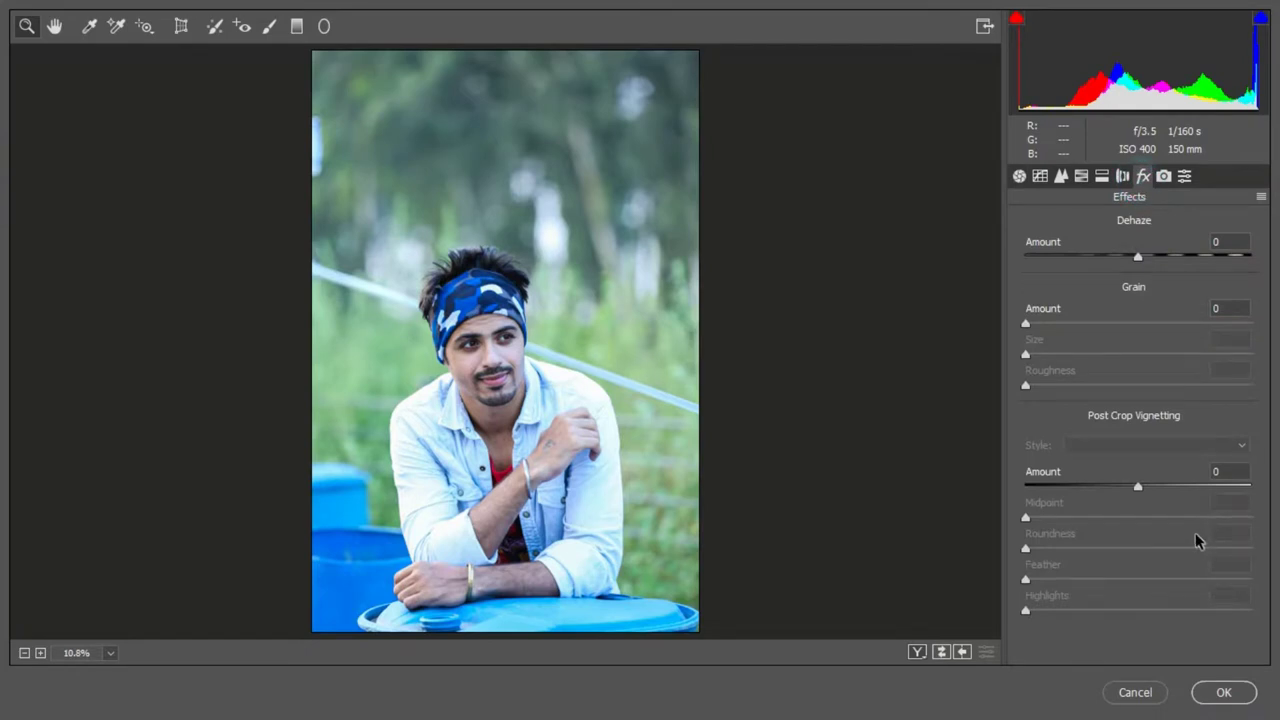
Set the post-crop vignette to Amount -21, Midpoint 35, Roundness +8, Feather 48
{"action": "left_click_drag", "start_coordinate": [1138, 487], "coordinate": [1114, 487]}
{"action": "left_click", "coordinate": [1138, 518]}
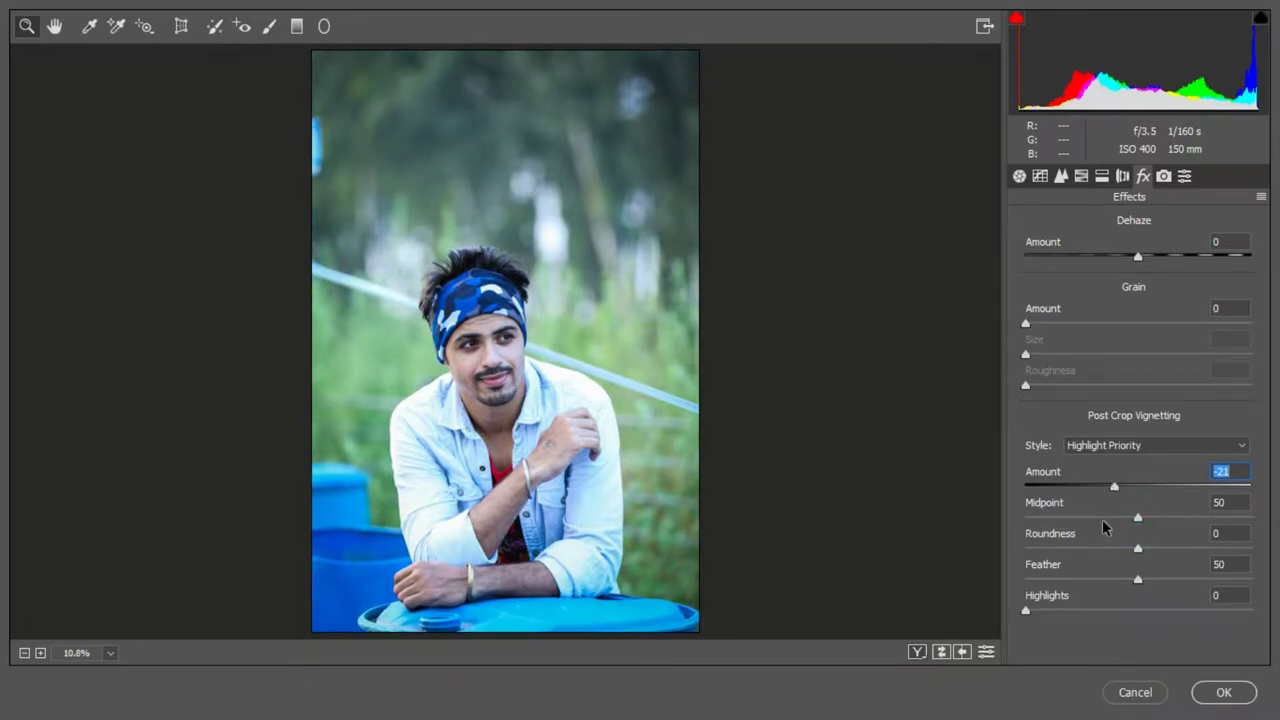
{"action": "left_click_drag", "start_coordinate": [1138, 518], "coordinate": [1103, 512]}
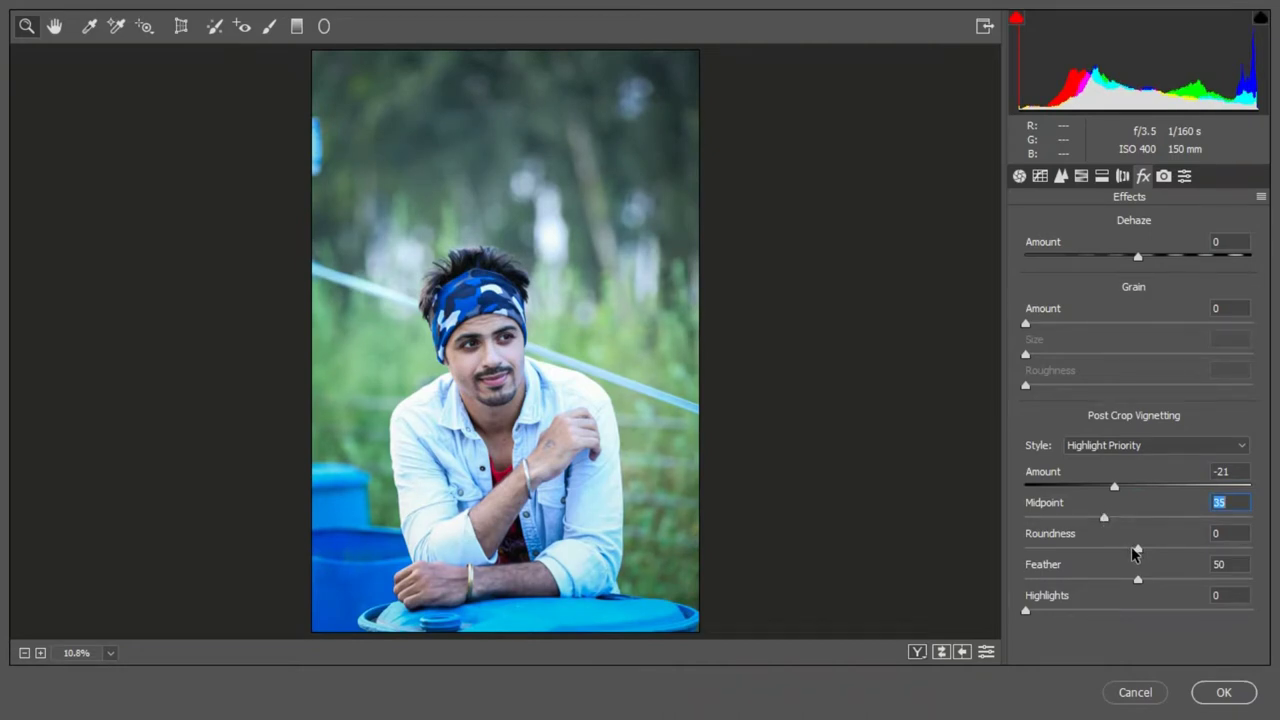
{"action": "left_click_drag", "start_coordinate": [1137, 549], "coordinate": [1146, 549]}
{"action": "mouse_move", "coordinate": [1137, 581]}
{"action": "left_mouse_down"}
{"action": "mouse_move", "coordinate": [1166, 580]}
{"action": "mouse_move", "coordinate": [1133, 580]}
{"action": "left_mouse_up"}
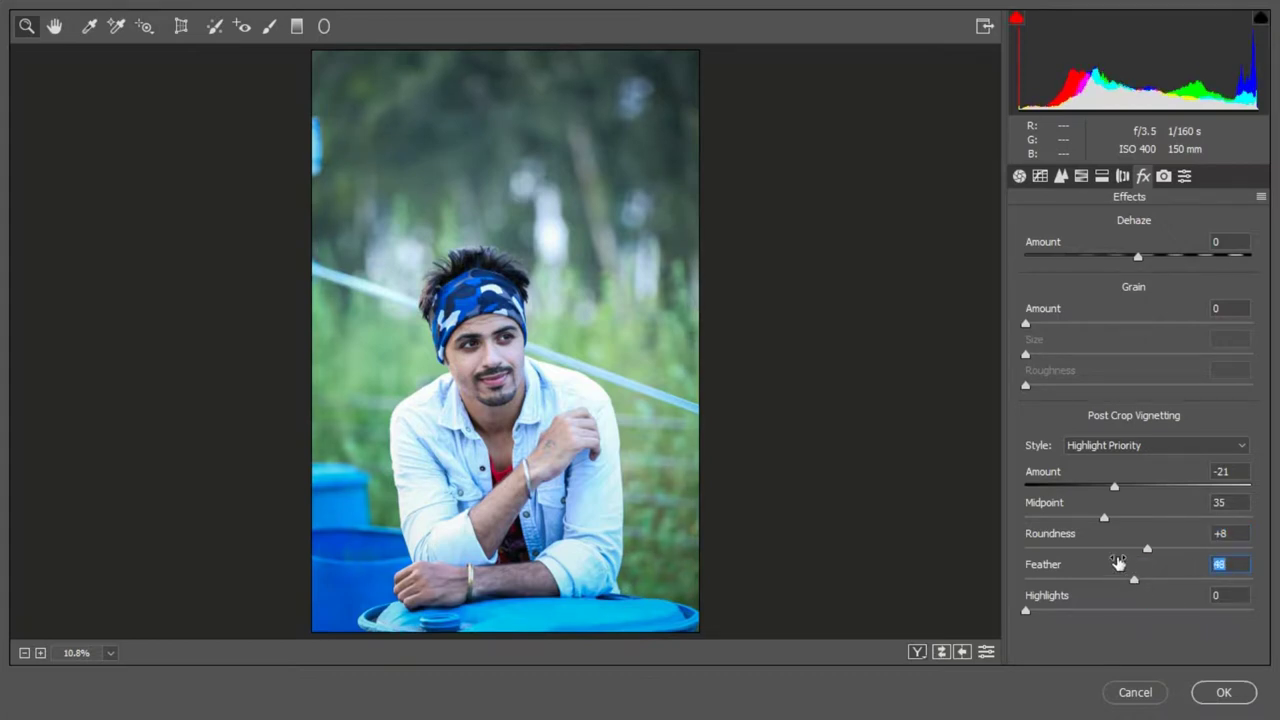
Split-tone shadows to hue 227/saturation 47, highlights to hue 84/saturation 49, balance -48
{"action": "left_click", "coordinate": [1104, 178]}
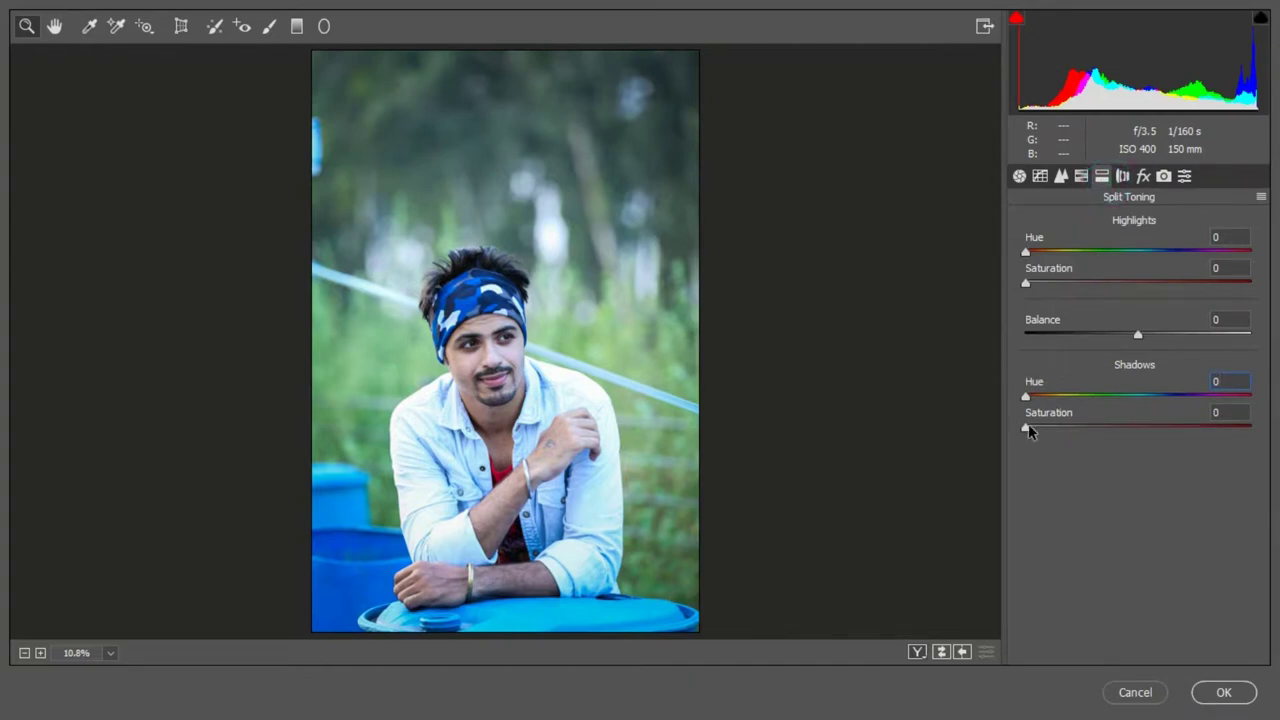
{"action": "left_click_drag", "start_coordinate": [1026, 428], "coordinate": [1136, 442]}
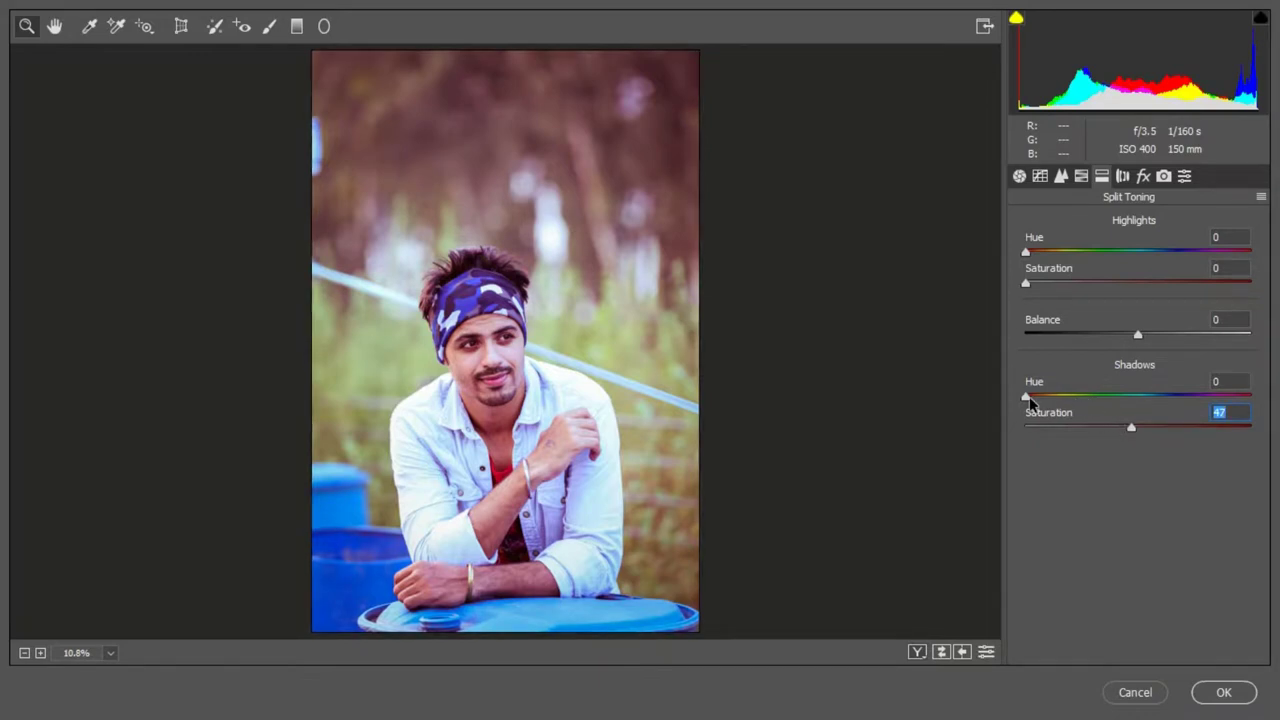
{"action": "left_click_drag", "start_coordinate": [1029, 396], "coordinate": [1173, 412]}
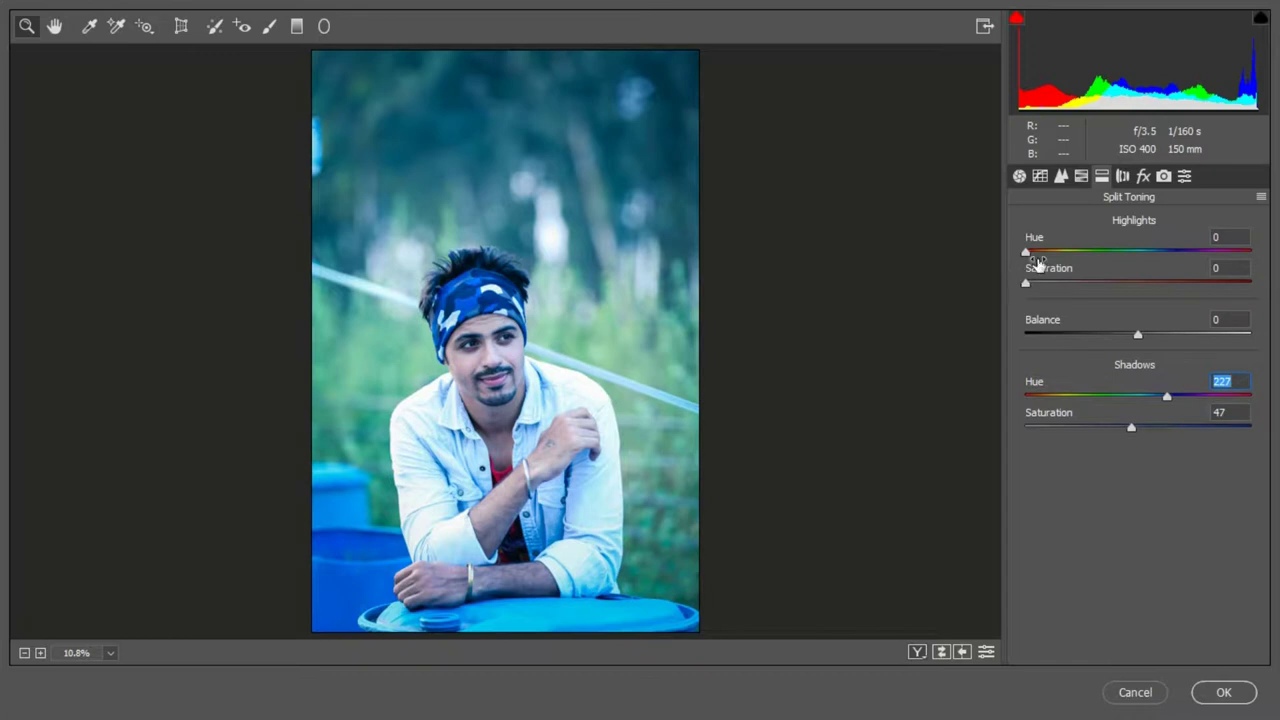
{"action": "left_click_drag", "start_coordinate": [1026, 283], "coordinate": [1136, 285]}
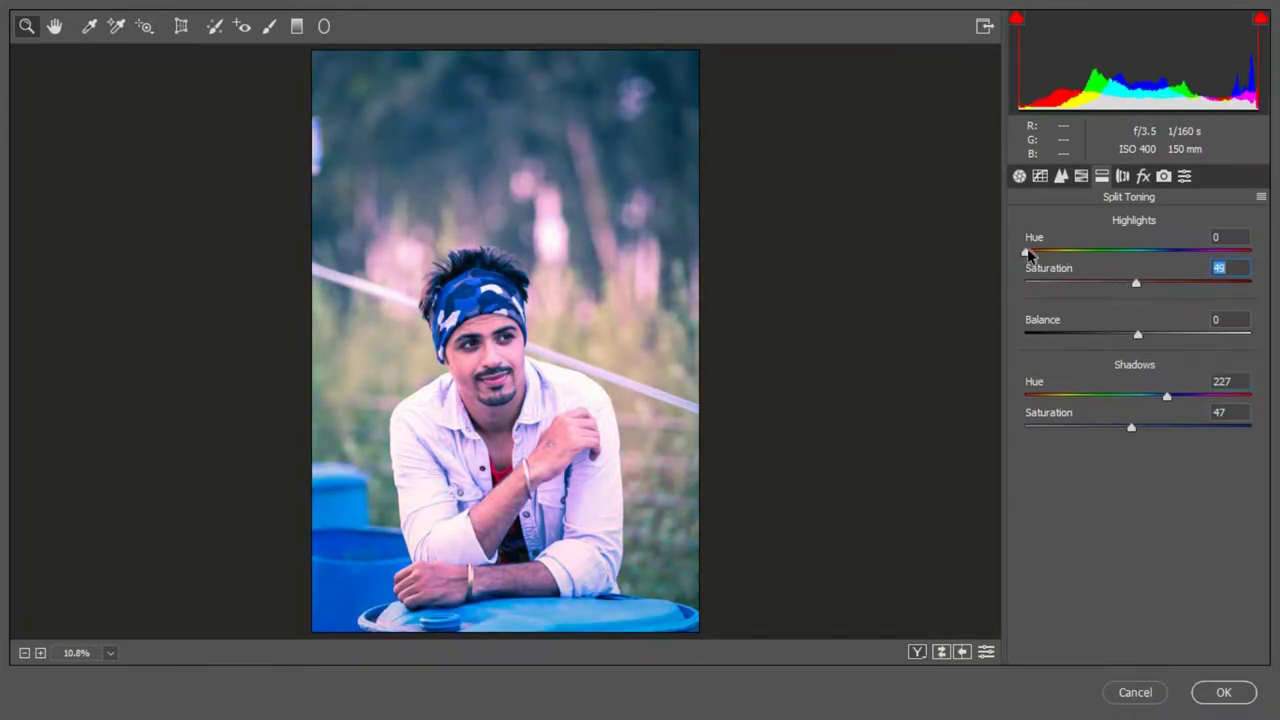
{"action": "mouse_move", "coordinate": [1026, 251]}
{"action": "left_mouse_down"}
{"action": "mouse_move", "coordinate": [1116, 251]}
{"action": "mouse_move", "coordinate": [1137, 278]}
{"action": "mouse_move", "coordinate": [1168, 282]}
{"action": "mouse_move", "coordinate": [1075, 278]}
{"action": "left_mouse_up"}
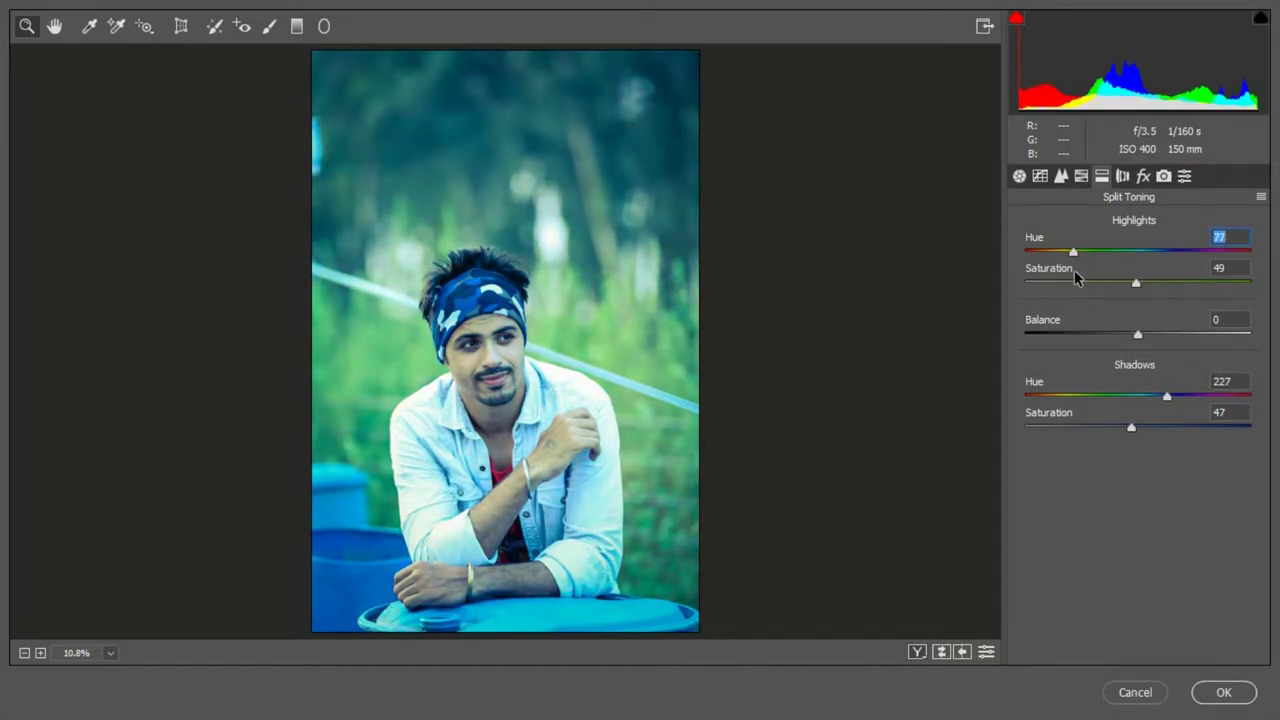
{"action": "left_click_drag", "start_coordinate": [1081, 273], "coordinate": [1078, 275]}
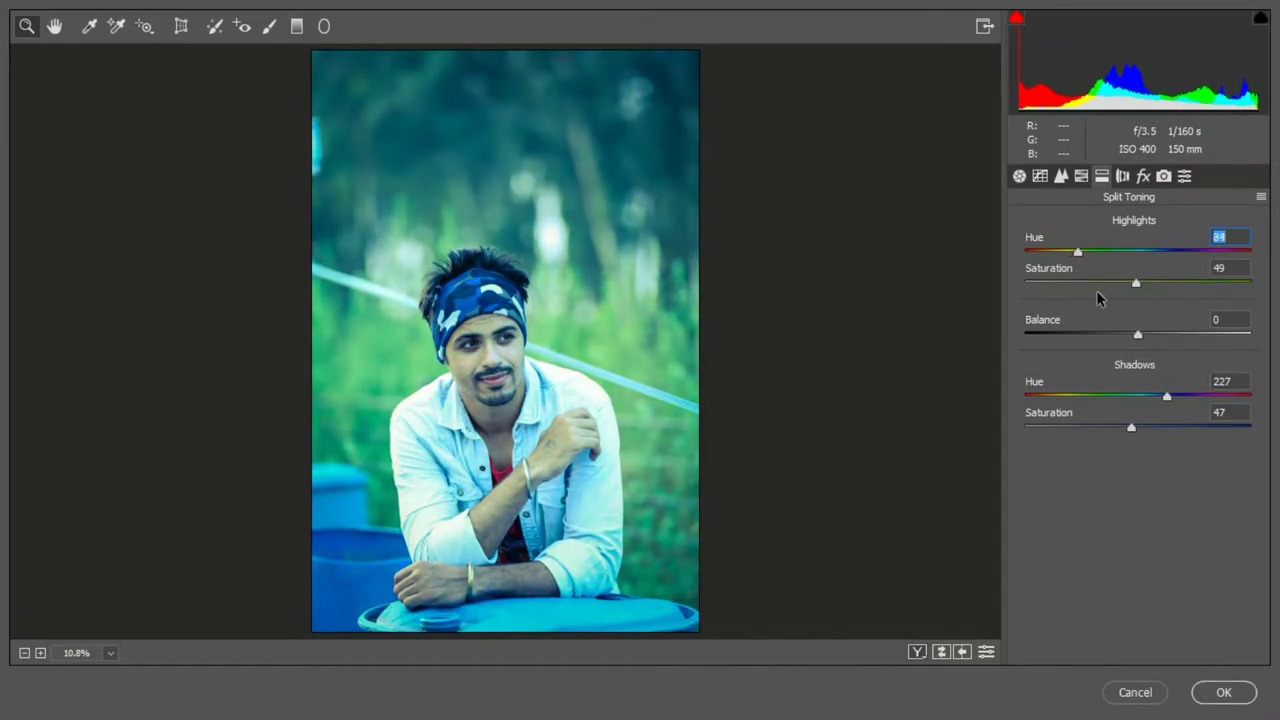
{"action": "left_click_drag", "start_coordinate": [1131, 339], "coordinate": [1086, 334]}
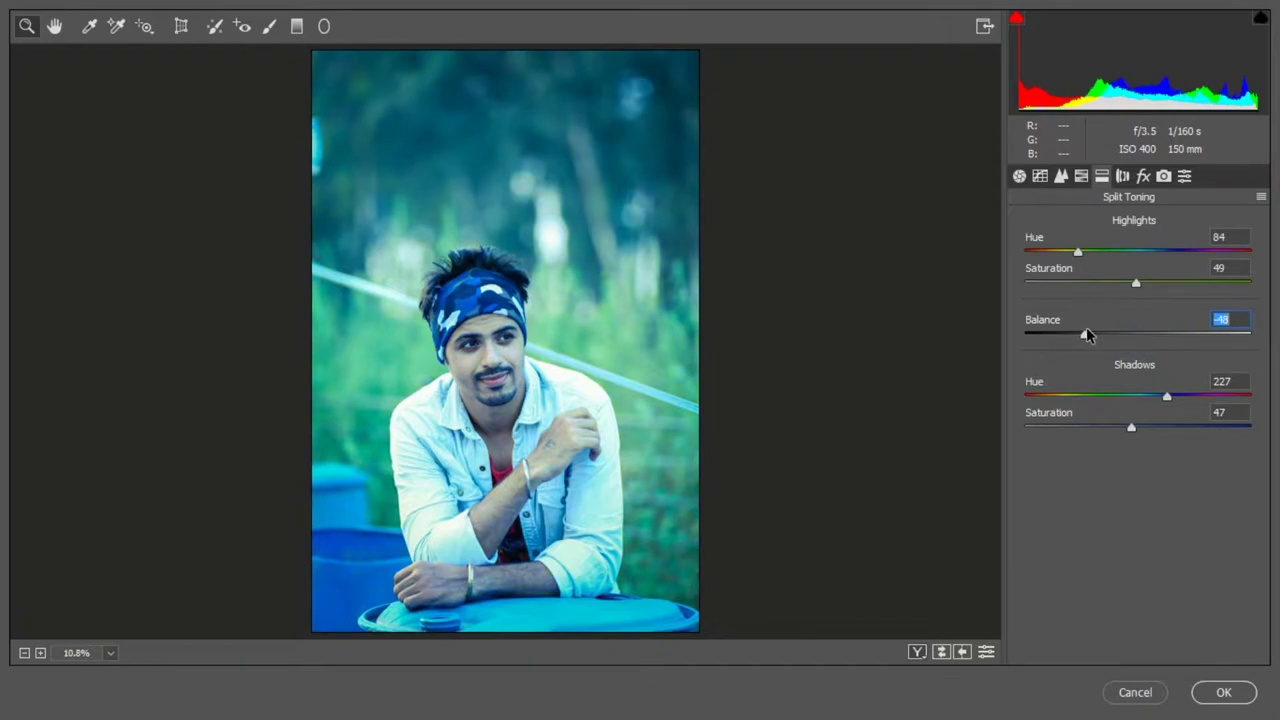
In HSL Hue, shift Reds +24, Oranges +68, Yellows +40 and Greens +23
{"action": "left_click", "coordinate": [1081, 176]}
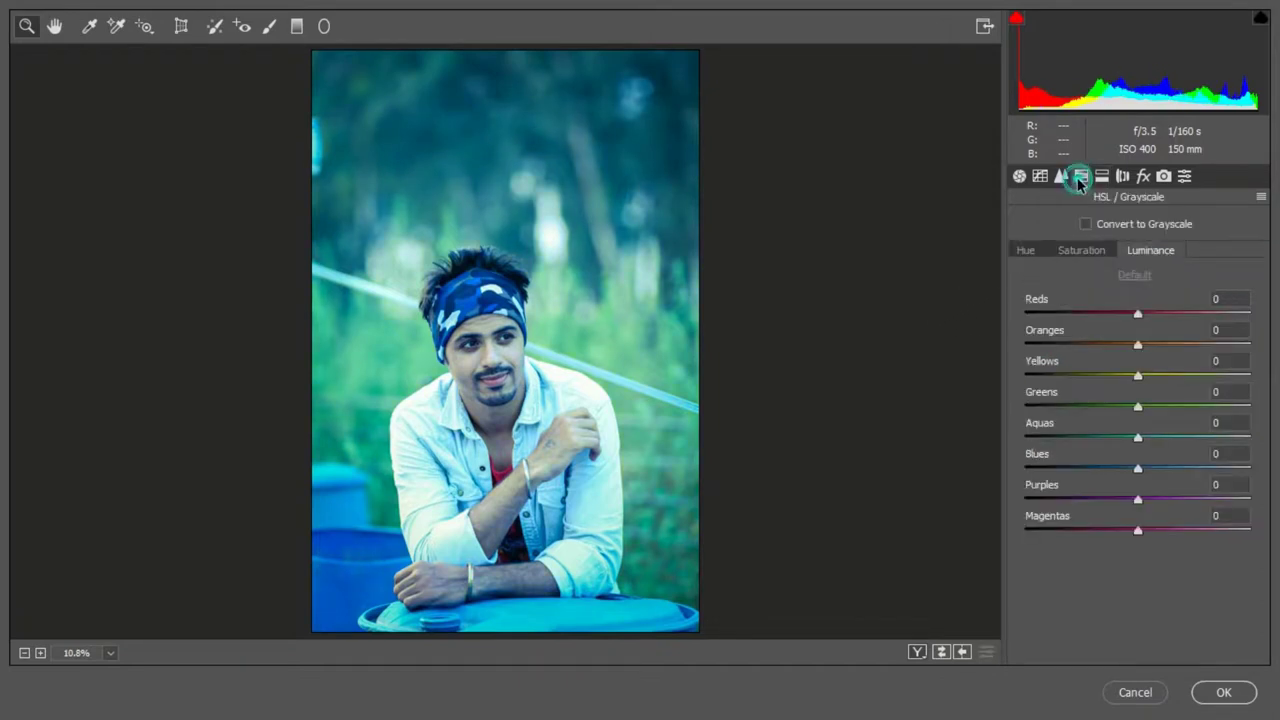
{"action": "left_click", "coordinate": [1023, 253]}
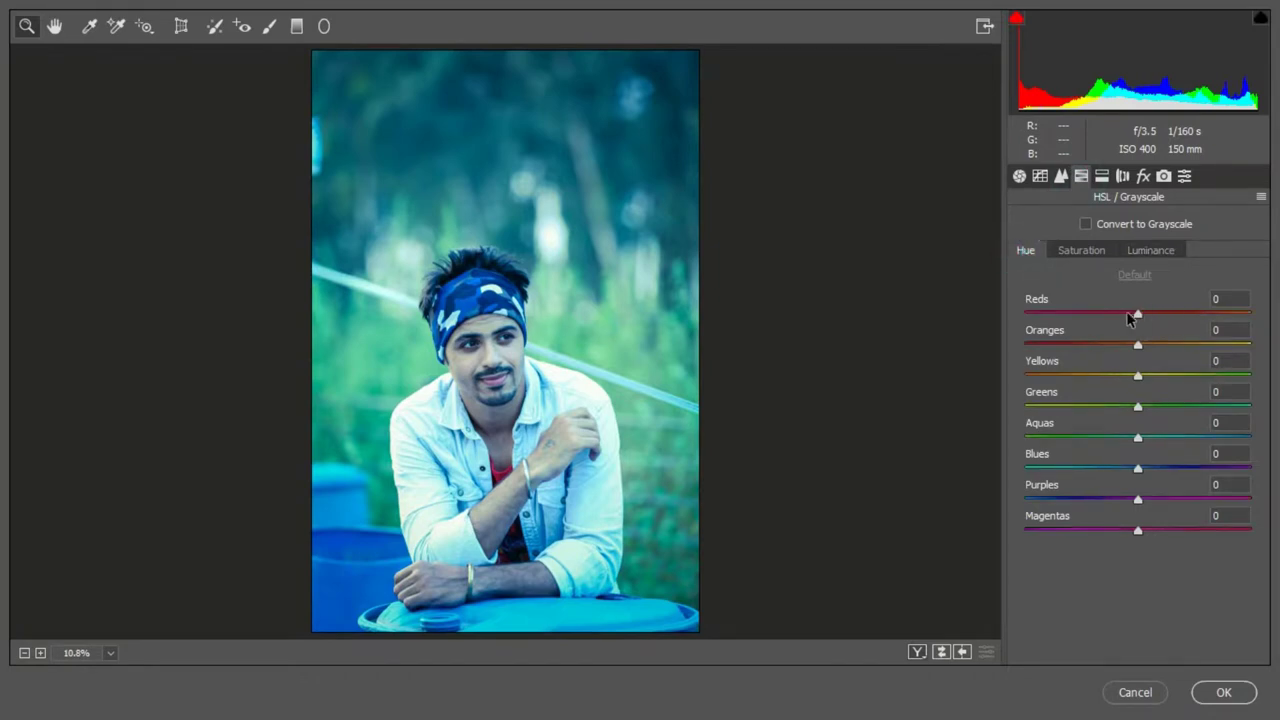
{"action": "mouse_move", "coordinate": [1133, 318]}
{"action": "left_mouse_down"}
{"action": "mouse_move", "coordinate": [1240, 320]}
{"action": "mouse_move", "coordinate": [1119, 320]}
{"action": "mouse_move", "coordinate": [1164, 319]}
{"action": "left_mouse_up"}
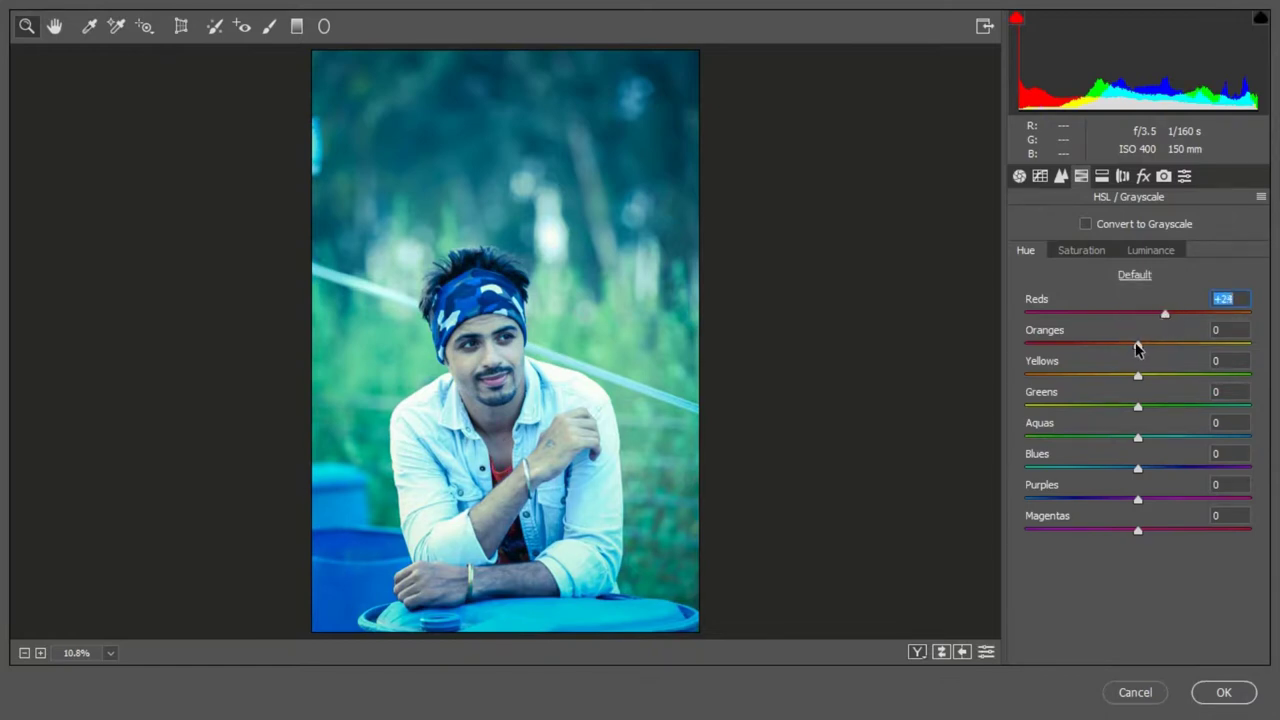
{"action": "mouse_move", "coordinate": [1135, 350]}
{"action": "left_mouse_down"}
{"action": "mouse_move", "coordinate": [1194, 345]}
{"action": "mouse_move", "coordinate": [1115, 350]}
{"action": "mouse_move", "coordinate": [1214, 356]}
{"action": "left_mouse_up"}
{"action": "mouse_move", "coordinate": [1137, 375]}
{"action": "left_mouse_down"}
{"action": "mouse_move", "coordinate": [1200, 378]}
{"action": "mouse_move", "coordinate": [1137, 372]}
{"action": "mouse_move", "coordinate": [1181, 376]}
{"action": "mouse_move", "coordinate": [1100, 406]}
{"action": "mouse_move", "coordinate": [1184, 404]}
{"action": "left_mouse_up"}
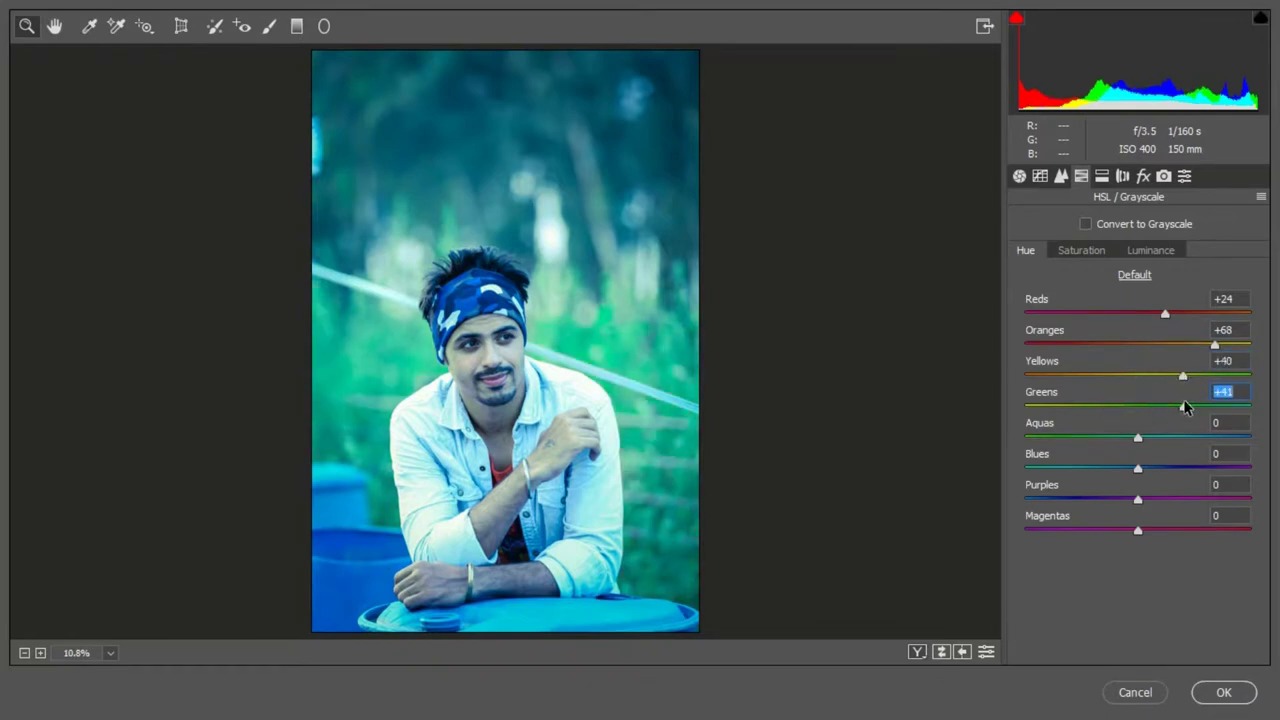
{"action": "left_click", "coordinate": [1163, 405]}
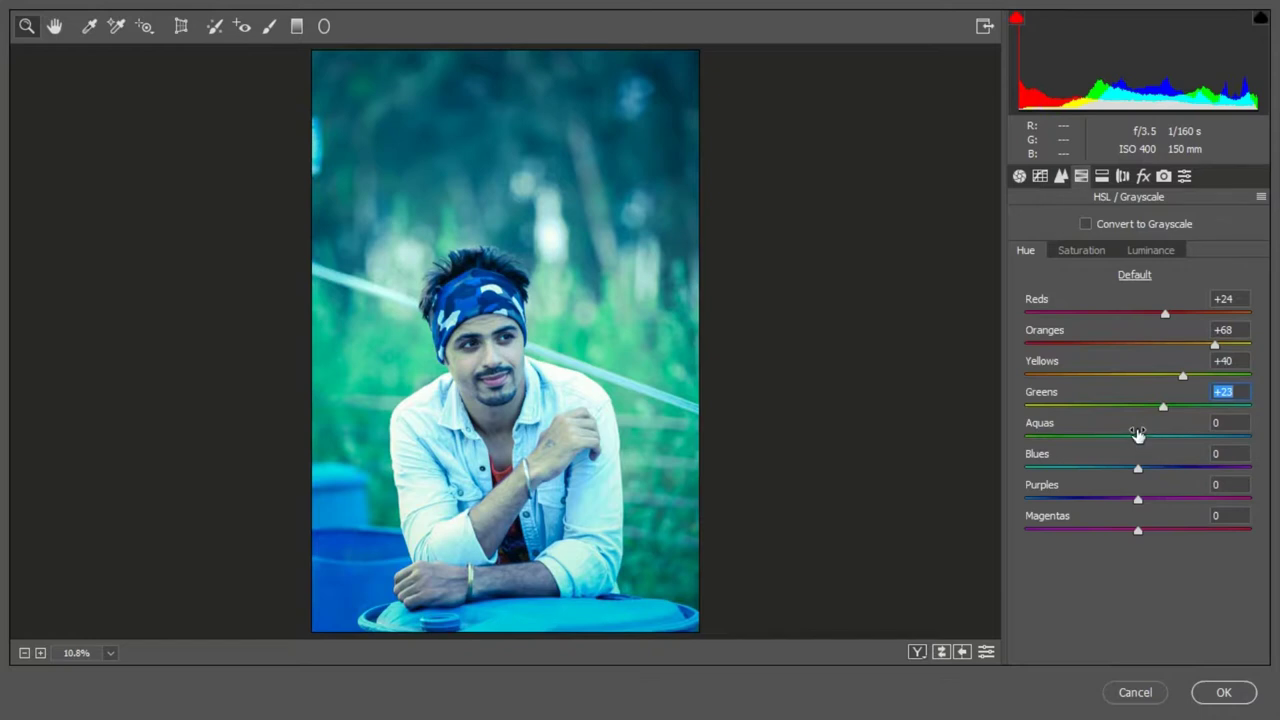
Shift the Aquas hue to +60, Blues to +21 and Purples to +18
{"action": "left_click_drag", "start_coordinate": [1137, 440], "coordinate": [1206, 444]}
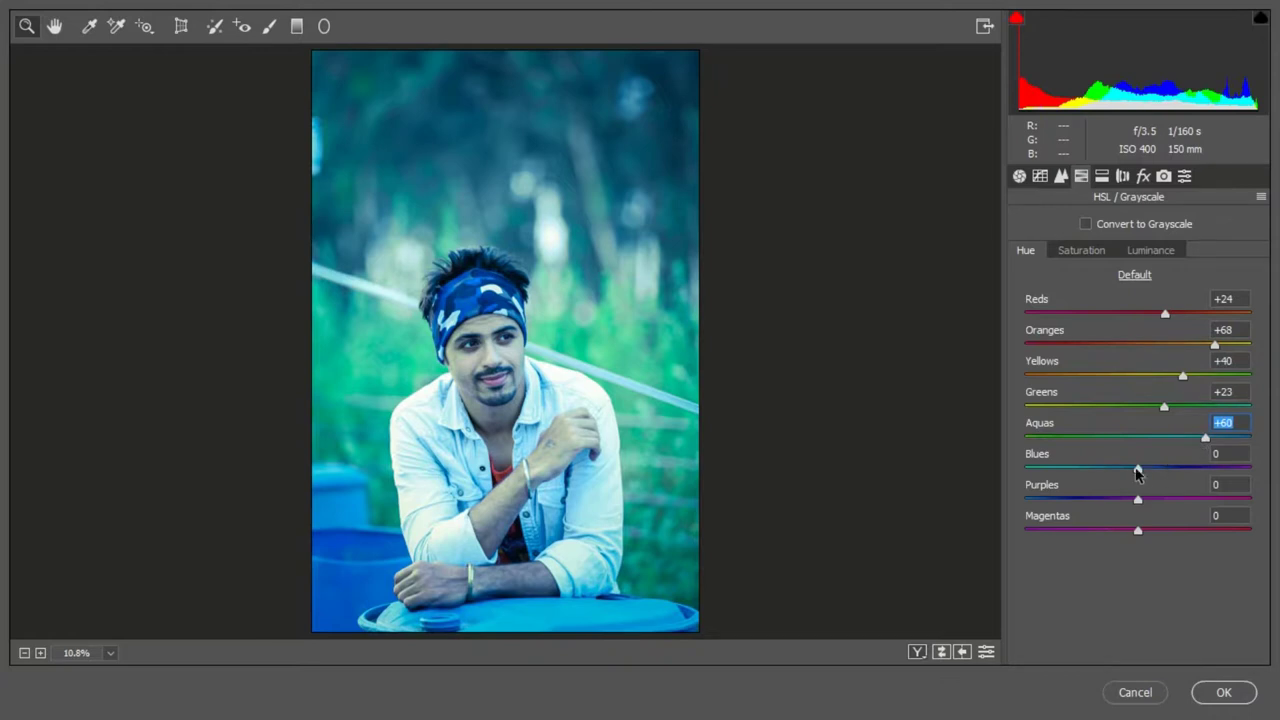
{"action": "left_click_drag", "start_coordinate": [1137, 470], "coordinate": [1138, 470]}
{"action": "left_click_drag", "start_coordinate": [1140, 470], "coordinate": [1160, 468]}
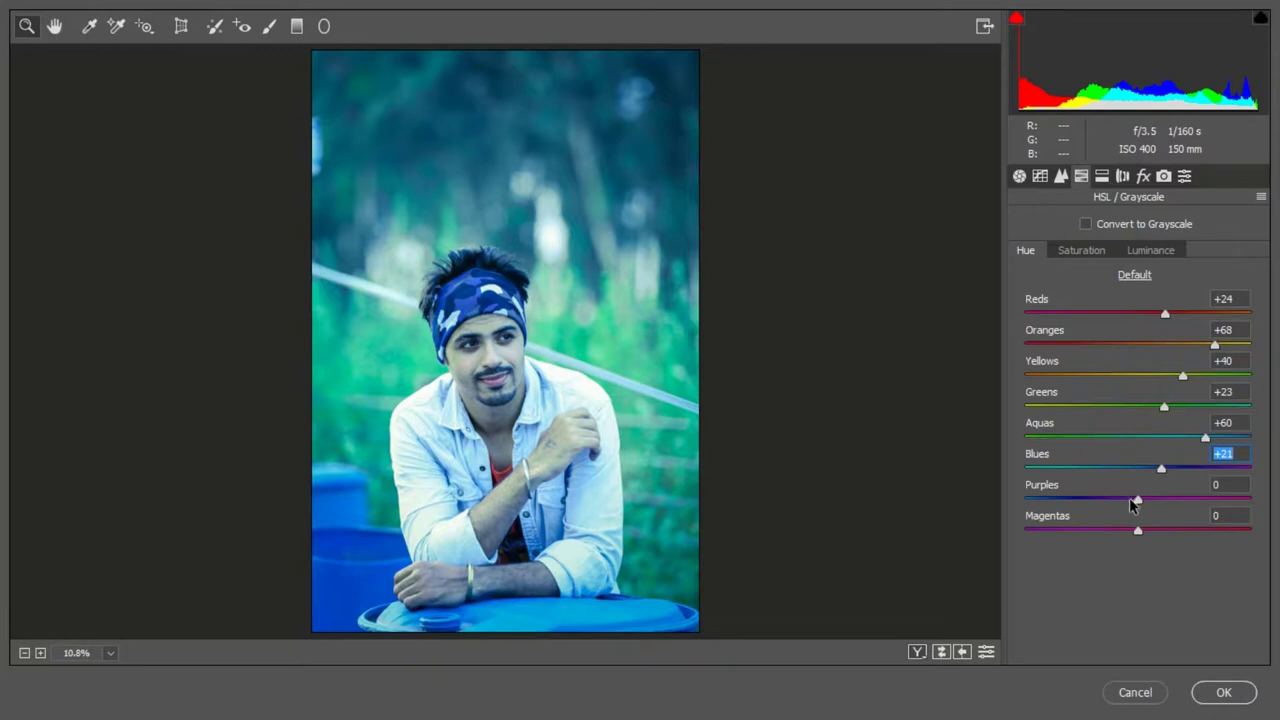
{"action": "mouse_move", "coordinate": [1136, 500]}
{"action": "left_mouse_down"}
{"action": "mouse_move", "coordinate": [1208, 498]}
{"action": "mouse_move", "coordinate": [1152, 502]}
{"action": "left_mouse_up"}
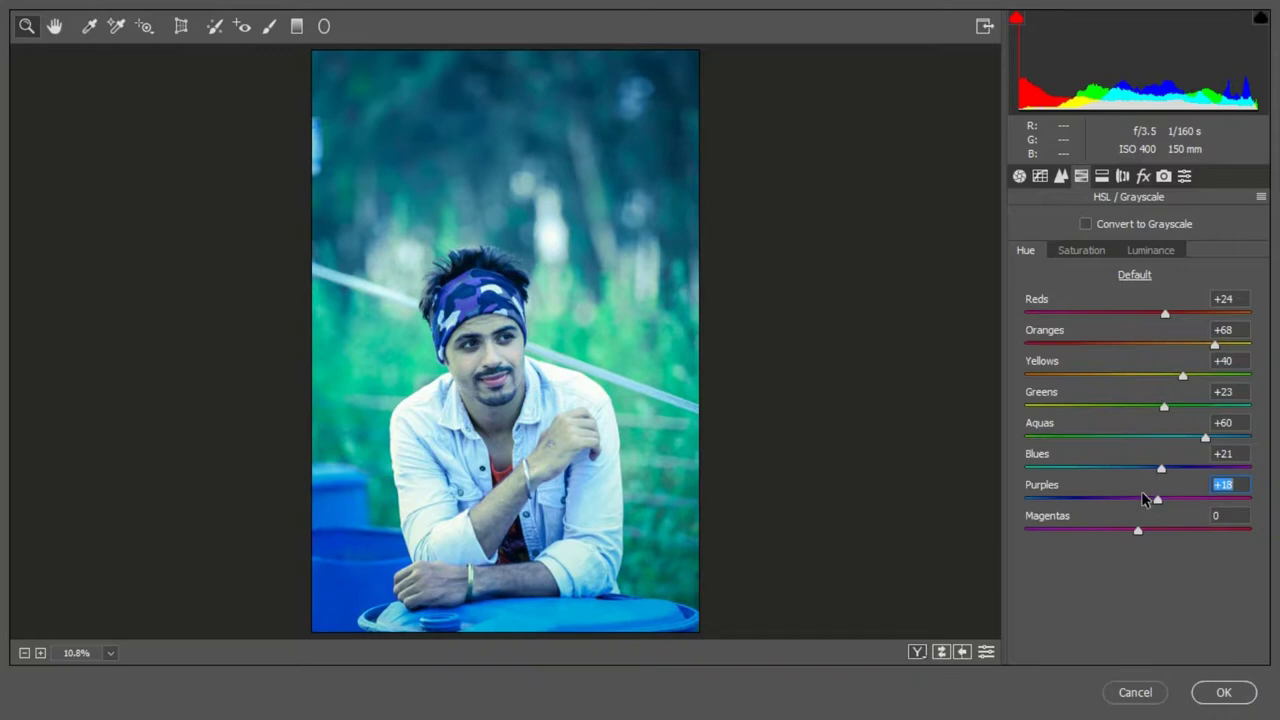
{"action": "left_click", "coordinate": [1100, 250]}
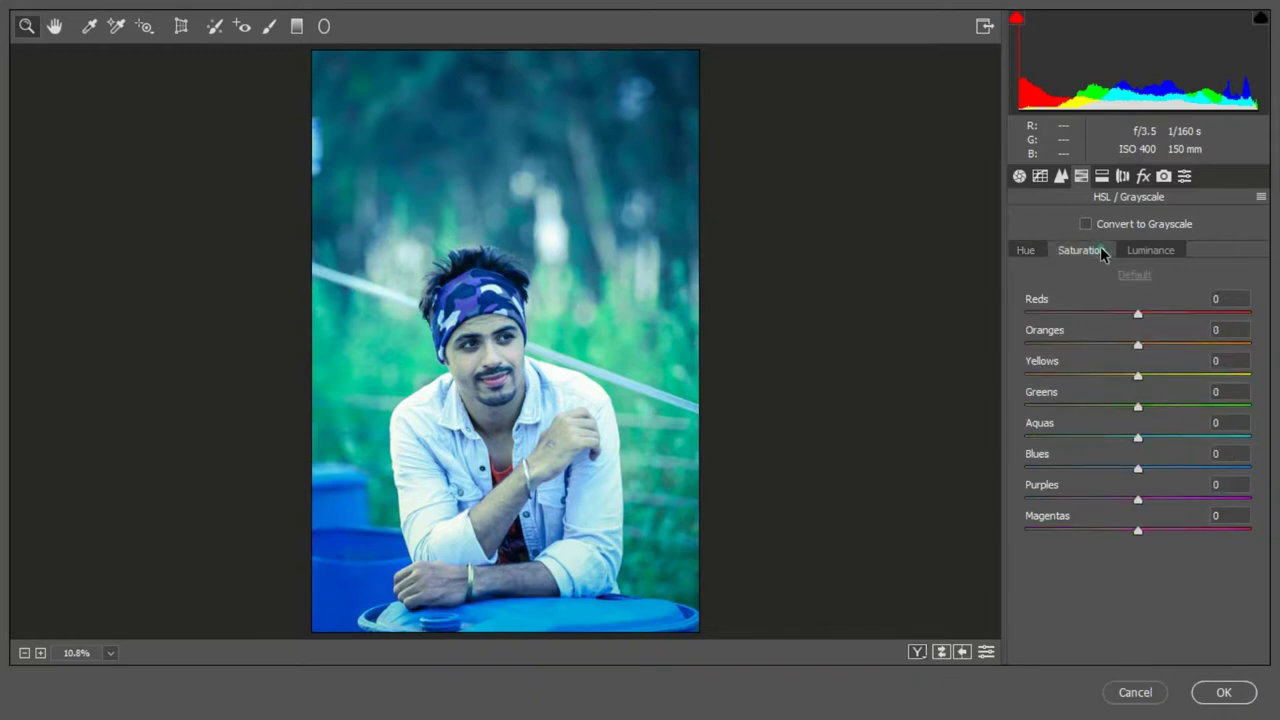
Set HSL saturation to Oranges +30, Yellows +37, Greens +38 and Blues +7
{"action": "left_click_drag", "start_coordinate": [1147, 341], "coordinate": [1200, 352]}
{"action": "left_click_drag", "start_coordinate": [1176, 347], "coordinate": [1192, 384]}
{"action": "mouse_move", "coordinate": [1138, 407]}
{"action": "left_mouse_down"}
{"action": "mouse_move", "coordinate": [1217, 409]}
{"action": "mouse_move", "coordinate": [1176, 409]}
{"action": "mouse_move", "coordinate": [1203, 411]}
{"action": "left_mouse_up"}
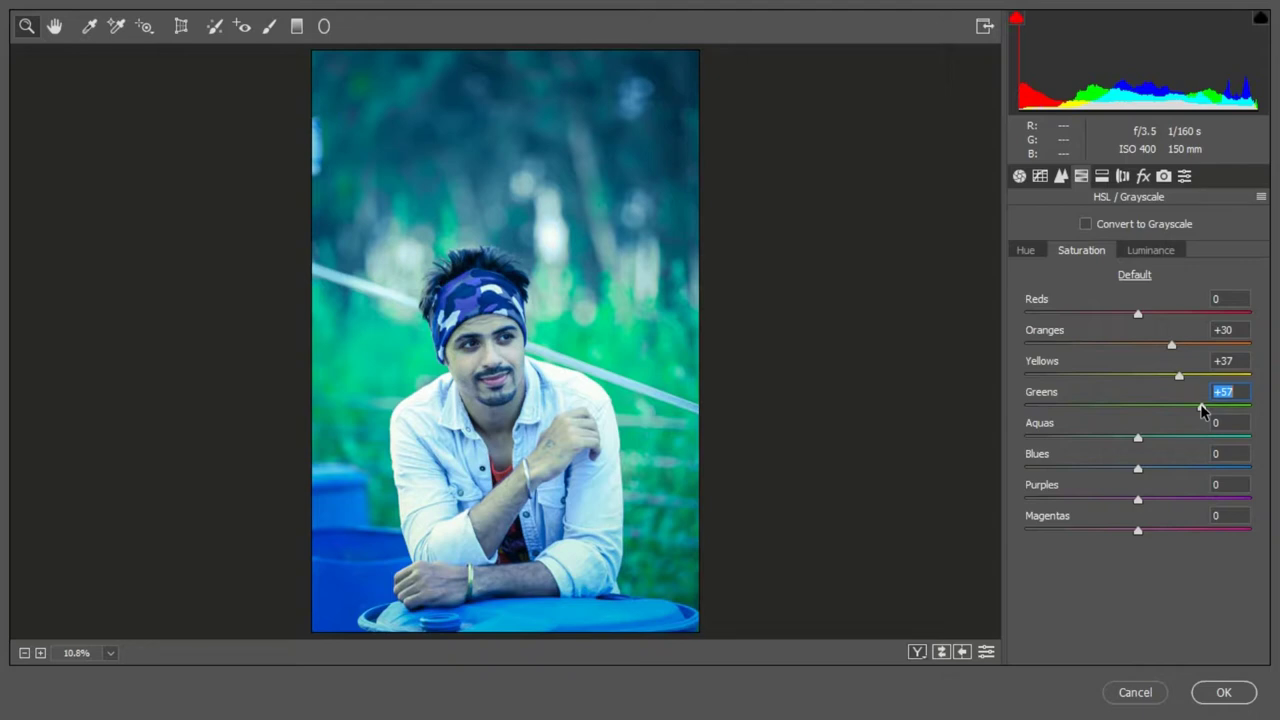
{"action": "left_click_drag", "start_coordinate": [1201, 409], "coordinate": [1179, 408]}
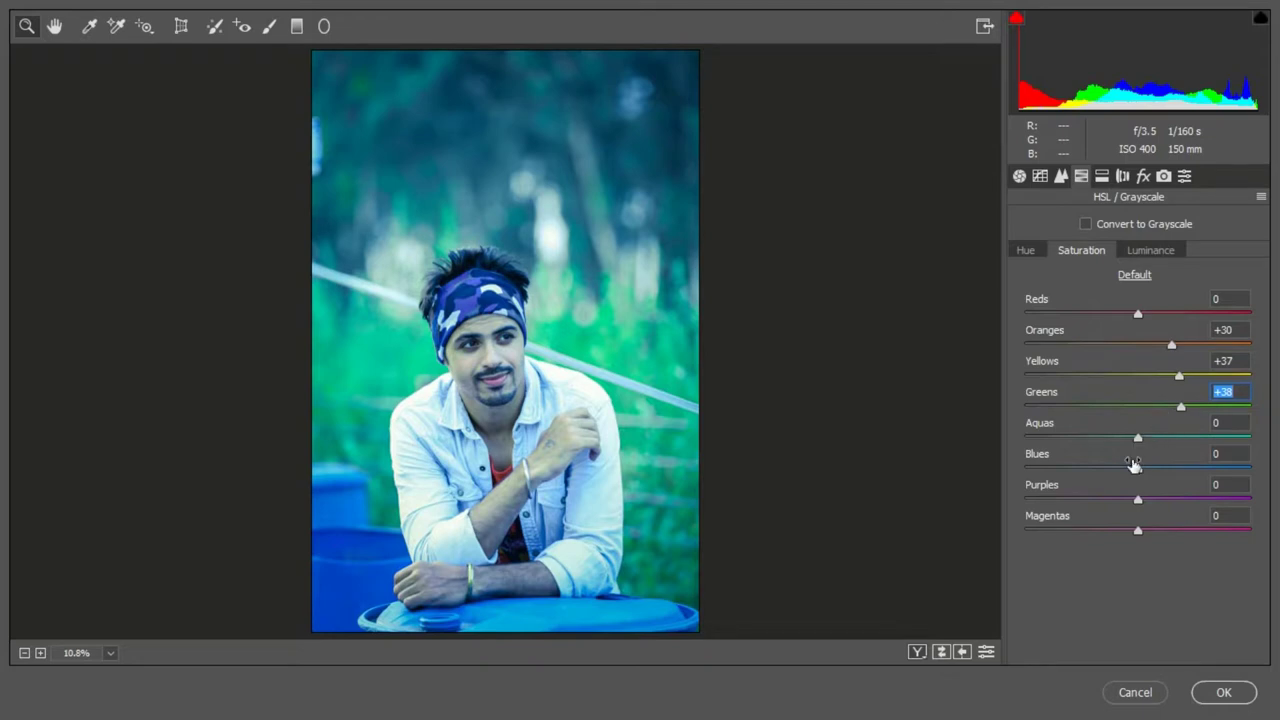
{"action": "left_click_drag", "start_coordinate": [1135, 469], "coordinate": [1081, 464]}
{"action": "mouse_move", "coordinate": [1083, 470]}
{"action": "left_mouse_down"}
{"action": "mouse_move", "coordinate": [1167, 476]}
{"action": "mouse_move", "coordinate": [1143, 474]}
{"action": "left_mouse_up"}
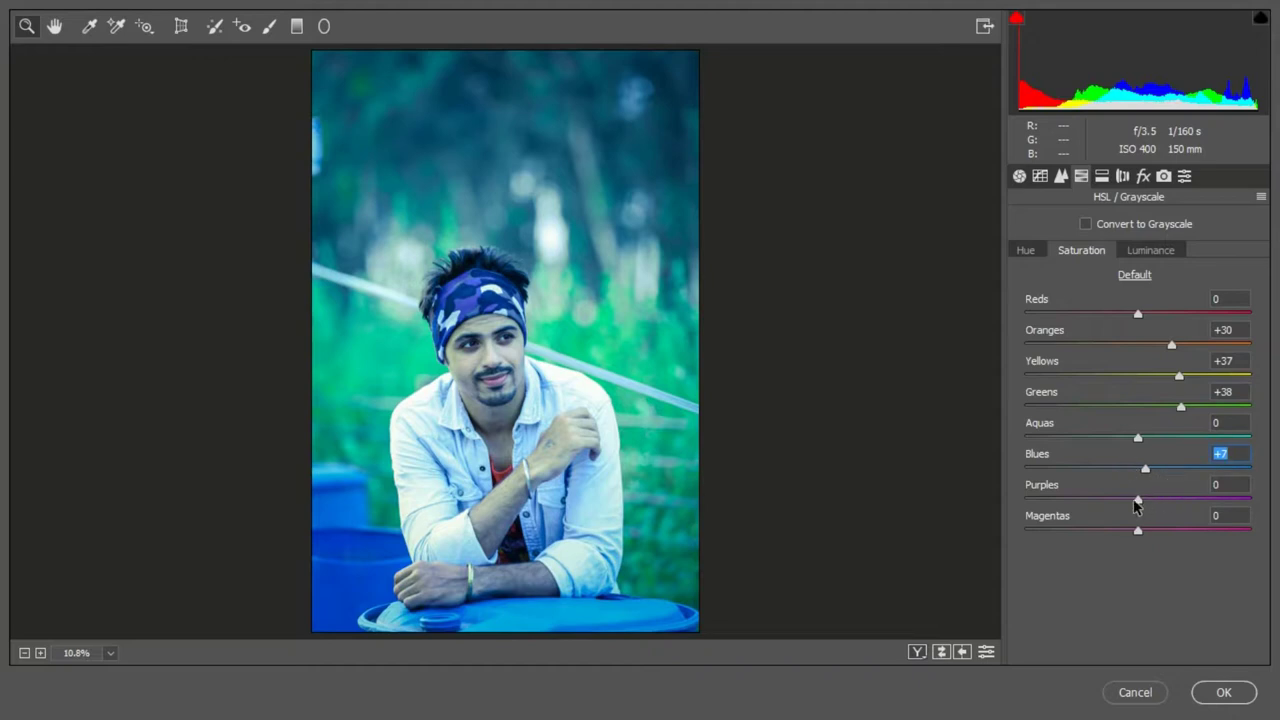
{"action": "left_click", "coordinate": [1148, 254]}
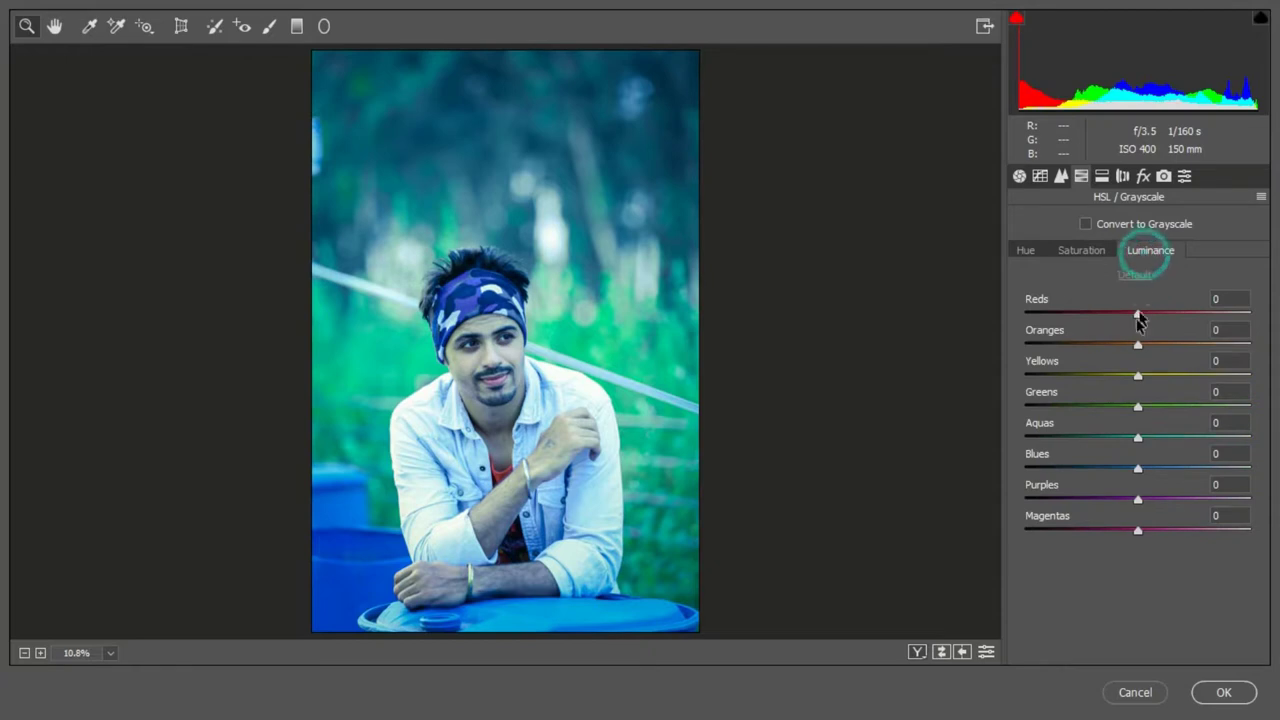
Set HSL luminance to Reds +32, Oranges +9, Yellows +20, Greens -9, Aquas -3
{"action": "left_click_drag", "start_coordinate": [1138, 314], "coordinate": [1147, 314]}
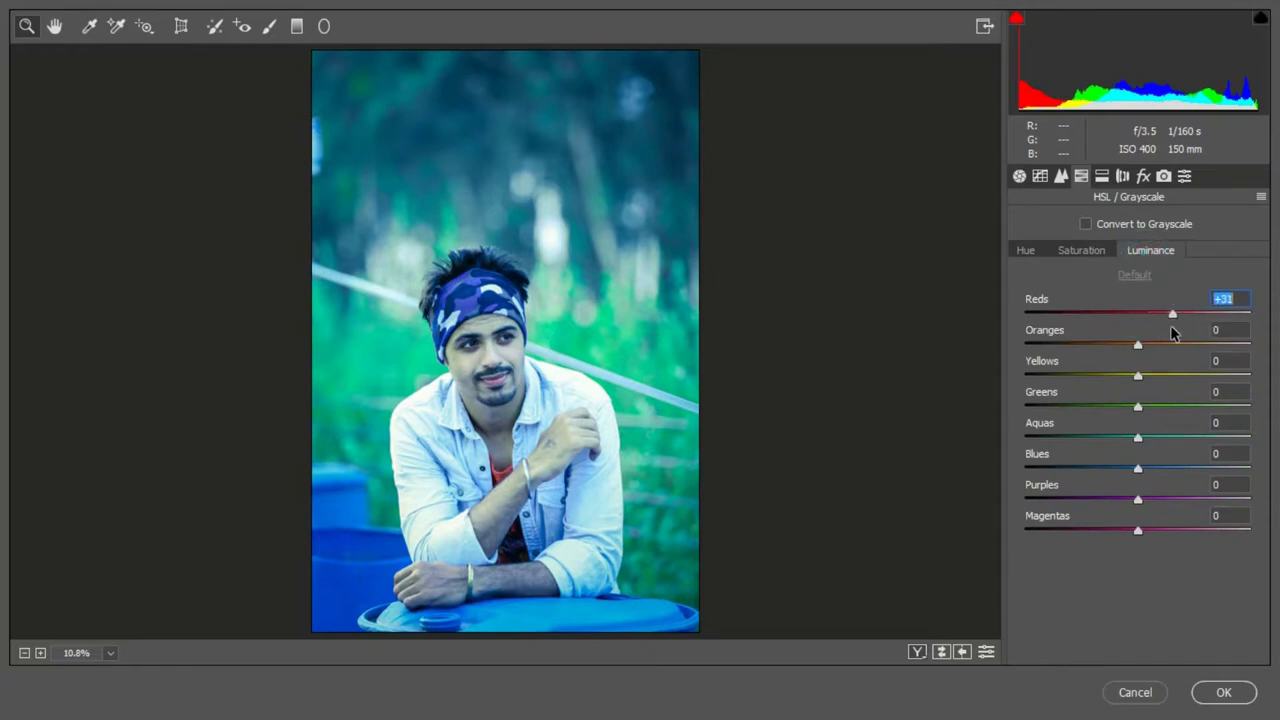
{"action": "mouse_move", "coordinate": [1137, 345]}
{"action": "left_mouse_down"}
{"action": "mouse_move", "coordinate": [1165, 349]}
{"action": "mouse_move", "coordinate": [1148, 346]}
{"action": "mouse_move", "coordinate": [1165, 378]}
{"action": "left_mouse_up"}
{"action": "left_click", "coordinate": [1137, 407]}
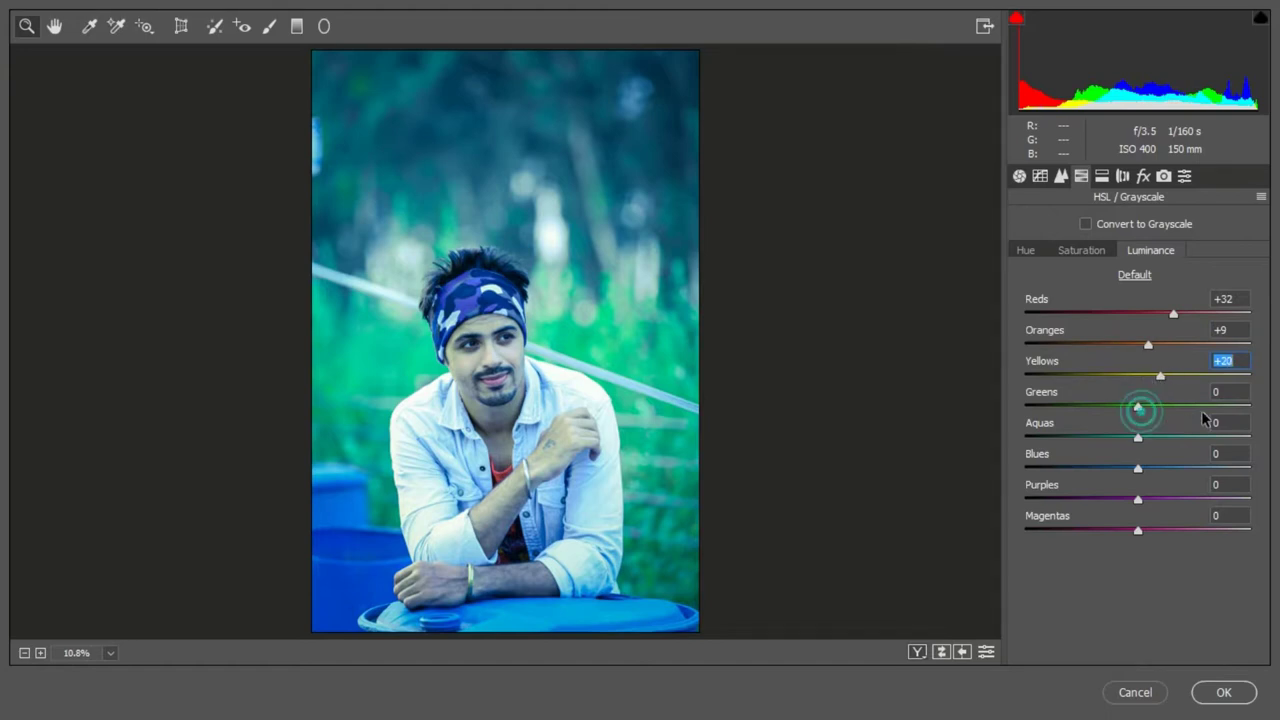
{"action": "mouse_move", "coordinate": [1137, 407]}
{"action": "left_mouse_down"}
{"action": "mouse_move", "coordinate": [1197, 409]}
{"action": "mouse_move", "coordinate": [1124, 408]}
{"action": "left_mouse_up"}
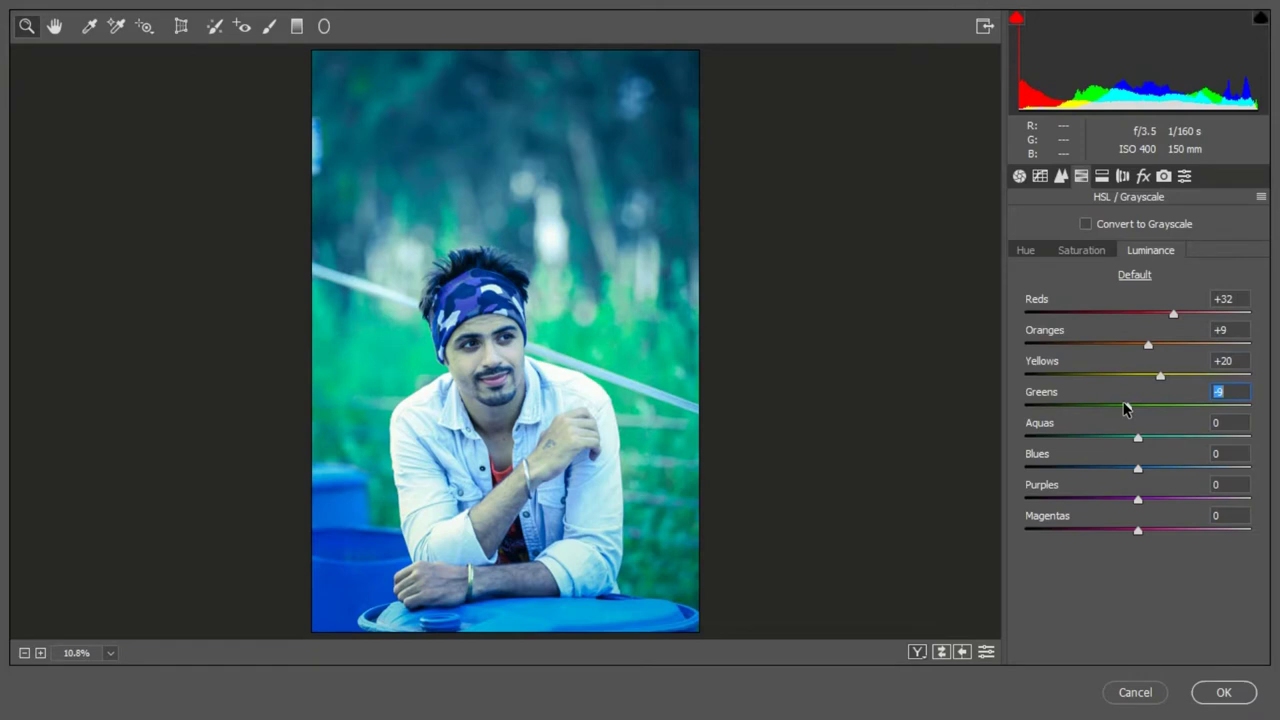
{"action": "left_click", "coordinate": [1137, 438]}
{"action": "mouse_move", "coordinate": [1137, 438]}
{"action": "left_mouse_down"}
{"action": "mouse_move", "coordinate": [1186, 441]}
{"action": "mouse_move", "coordinate": [1135, 445]}
{"action": "left_mouse_up"}
{"action": "left_click", "coordinate": [1144, 177]}
Deepen the vignette amount to -27, then set Whites +6, Shadows 0, Highlights -54
{"action": "left_click_drag", "start_coordinate": [1114, 486], "coordinate": [1109, 490]}
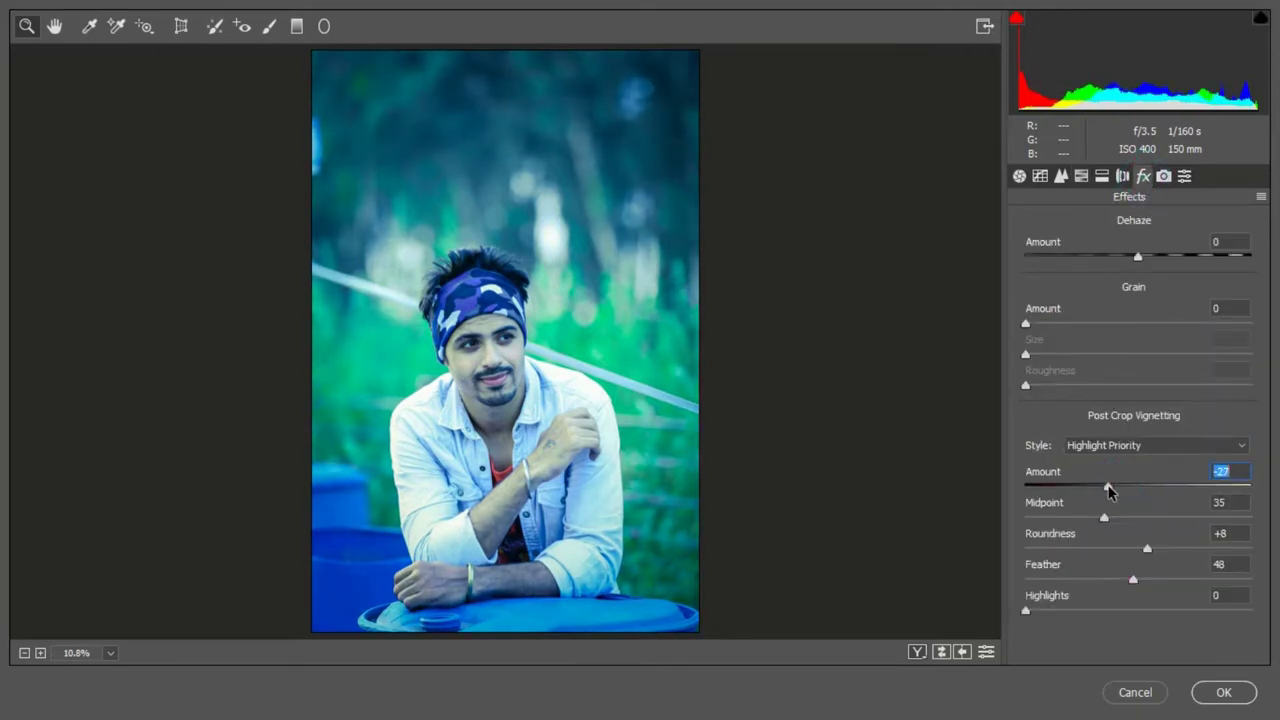
{"action": "left_click", "coordinate": [1019, 176]}
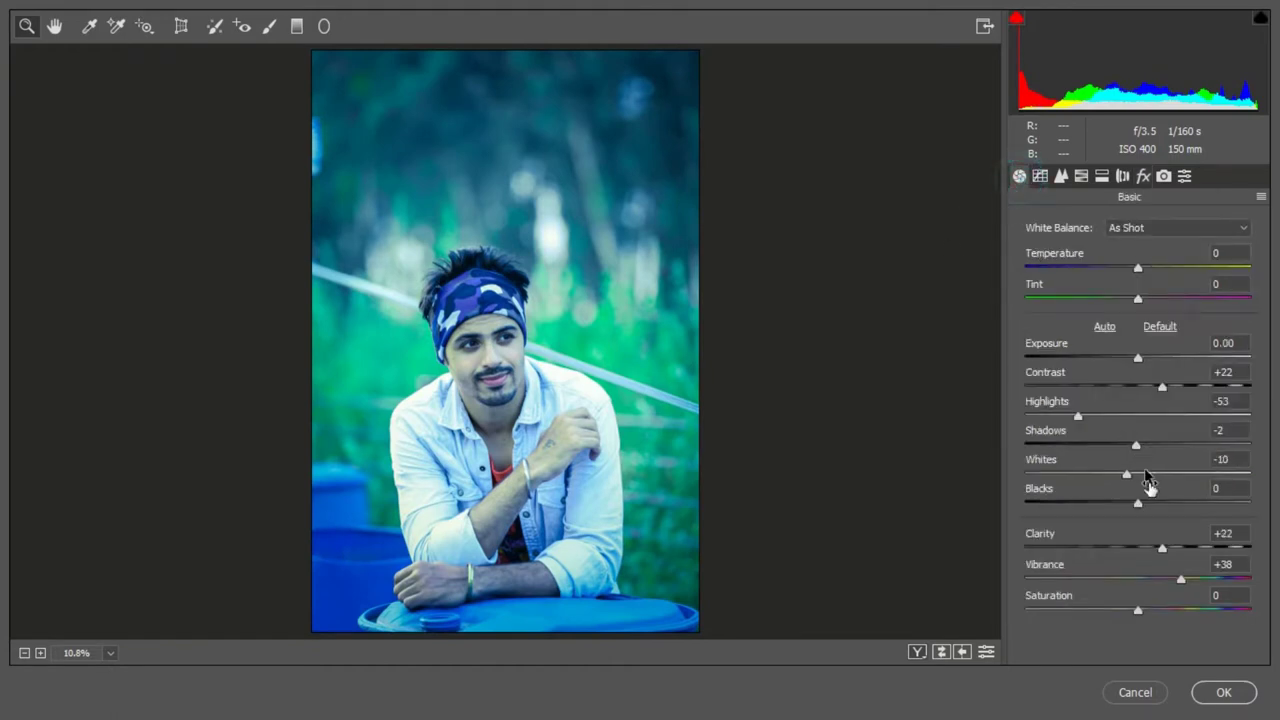
{"action": "left_click_drag", "start_coordinate": [1128, 475], "coordinate": [1147, 475]}
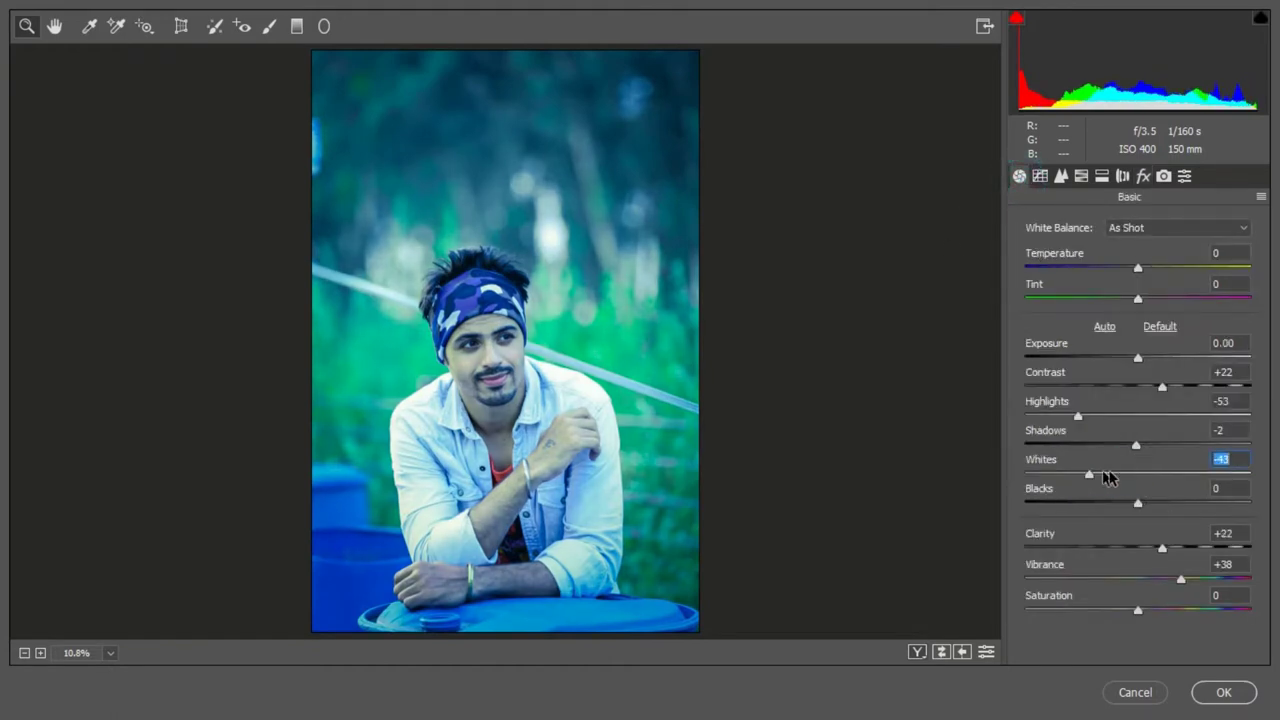
{"action": "left_click_drag", "start_coordinate": [1136, 445], "coordinate": [1137, 448]}
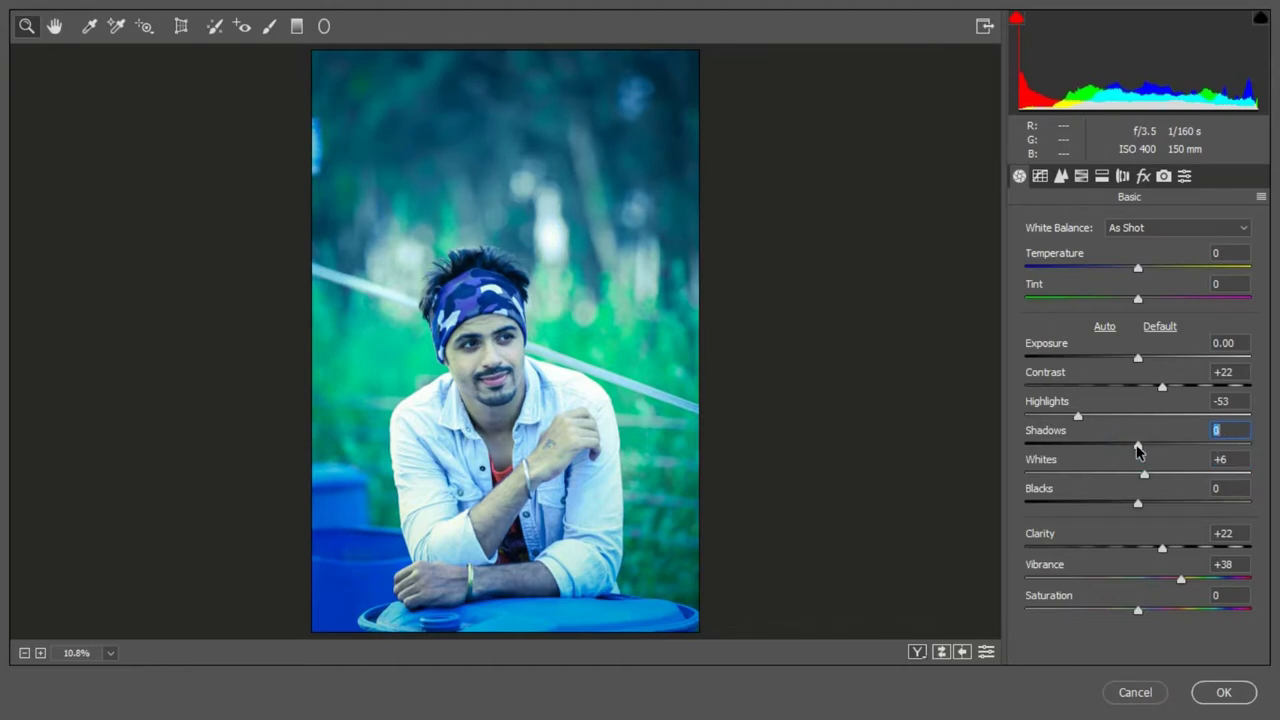
{"action": "left_click", "coordinate": [1079, 415]}
{"action": "left_click_drag", "start_coordinate": [1079, 415], "coordinate": [1077, 416]}
In Camera Calibration, set Blue Primary hue -3/saturation -7 and Green Primary hue +13/saturation +35
{"action": "left_click", "coordinate": [1164, 176]}
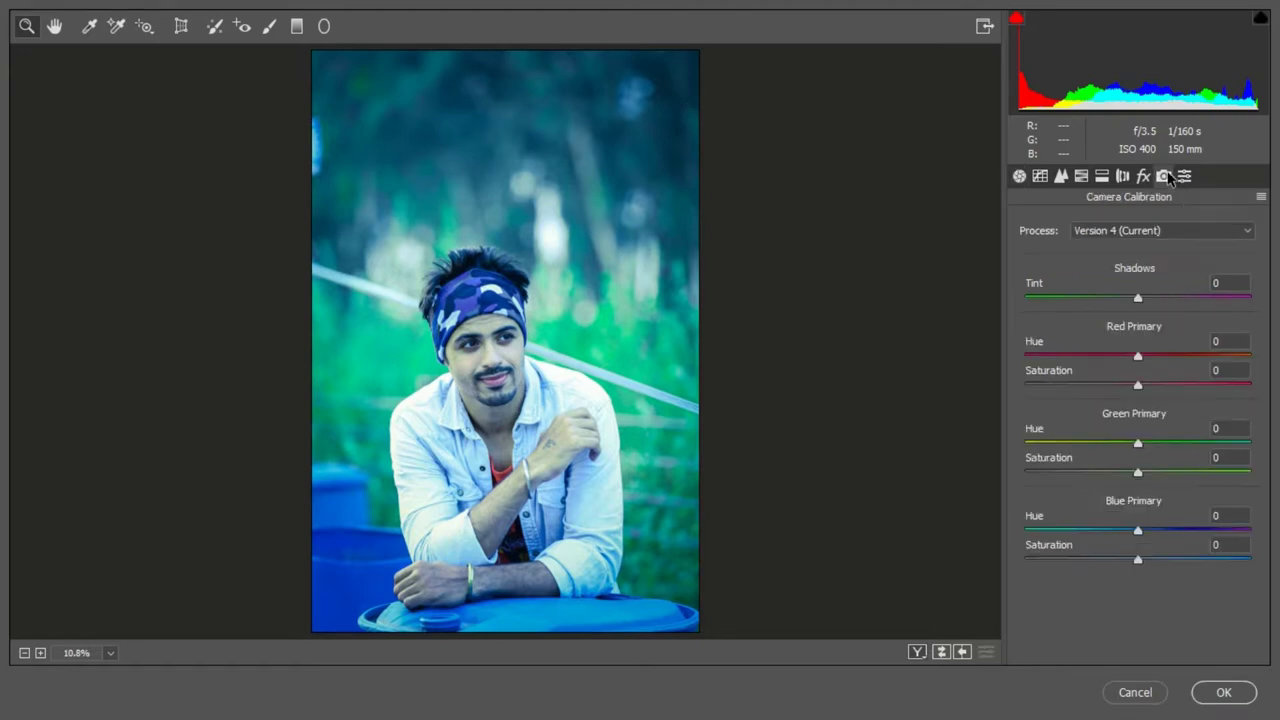
{"action": "left_click", "coordinate": [1137, 532]}
{"action": "mouse_move", "coordinate": [1137, 537]}
{"action": "left_mouse_down"}
{"action": "mouse_move", "coordinate": [1091, 533]}
{"action": "mouse_move", "coordinate": [1157, 535]}
{"action": "mouse_move", "coordinate": [1137, 537]}
{"action": "mouse_move", "coordinate": [1186, 563]}
{"action": "mouse_move", "coordinate": [1129, 560]}
{"action": "left_mouse_up"}
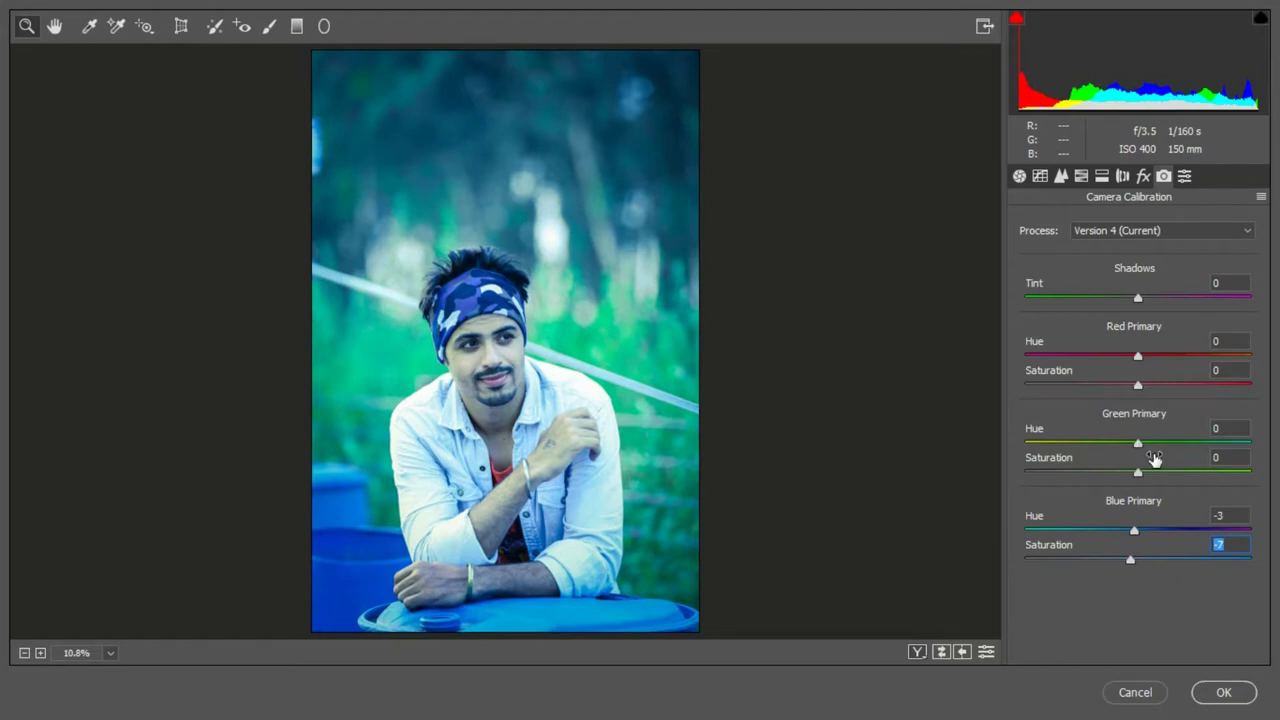
{"action": "mouse_move", "coordinate": [1139, 443]}
{"action": "left_mouse_down"}
{"action": "mouse_move", "coordinate": [1152, 443]}
{"action": "mouse_move", "coordinate": [1023, 449]}
{"action": "mouse_move", "coordinate": [1188, 443]}
{"action": "mouse_move", "coordinate": [1155, 443]}
{"action": "mouse_move", "coordinate": [1191, 471]}
{"action": "mouse_move", "coordinate": [1177, 471]}
{"action": "left_mouse_up"}
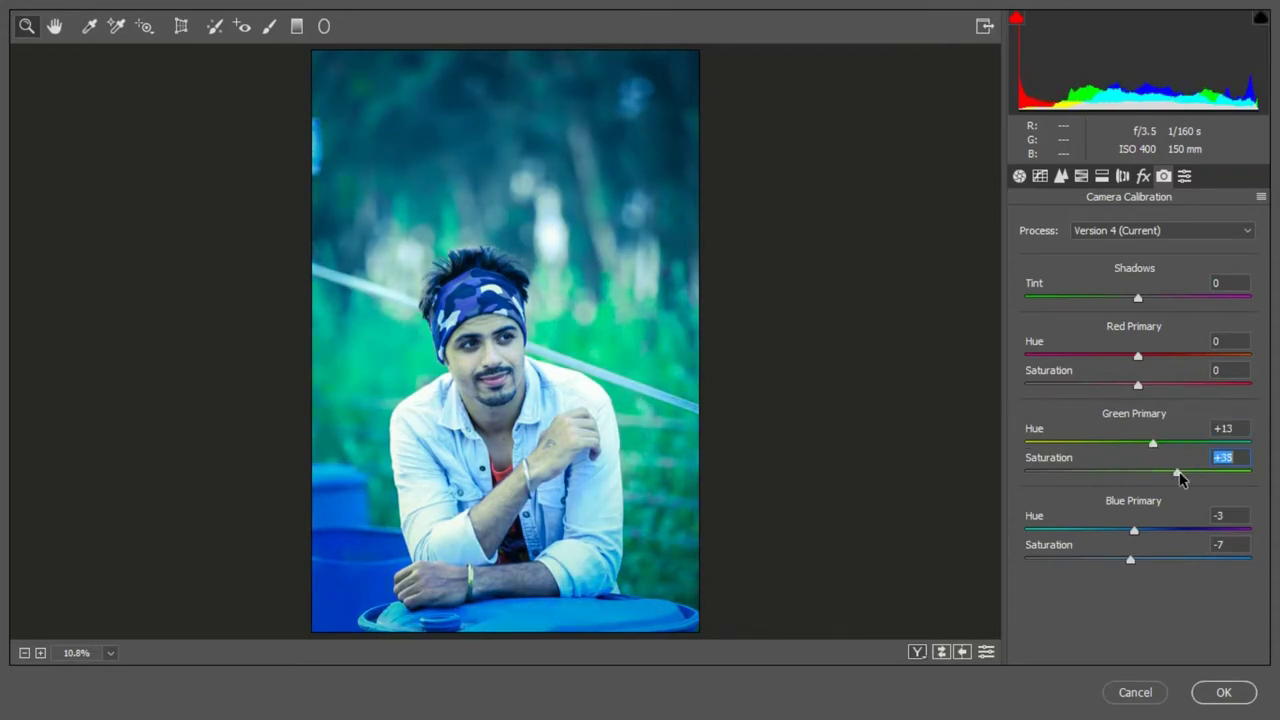
Set the HSL Greens luminance to -19
{"action": "left_click", "coordinate": [1021, 178]}
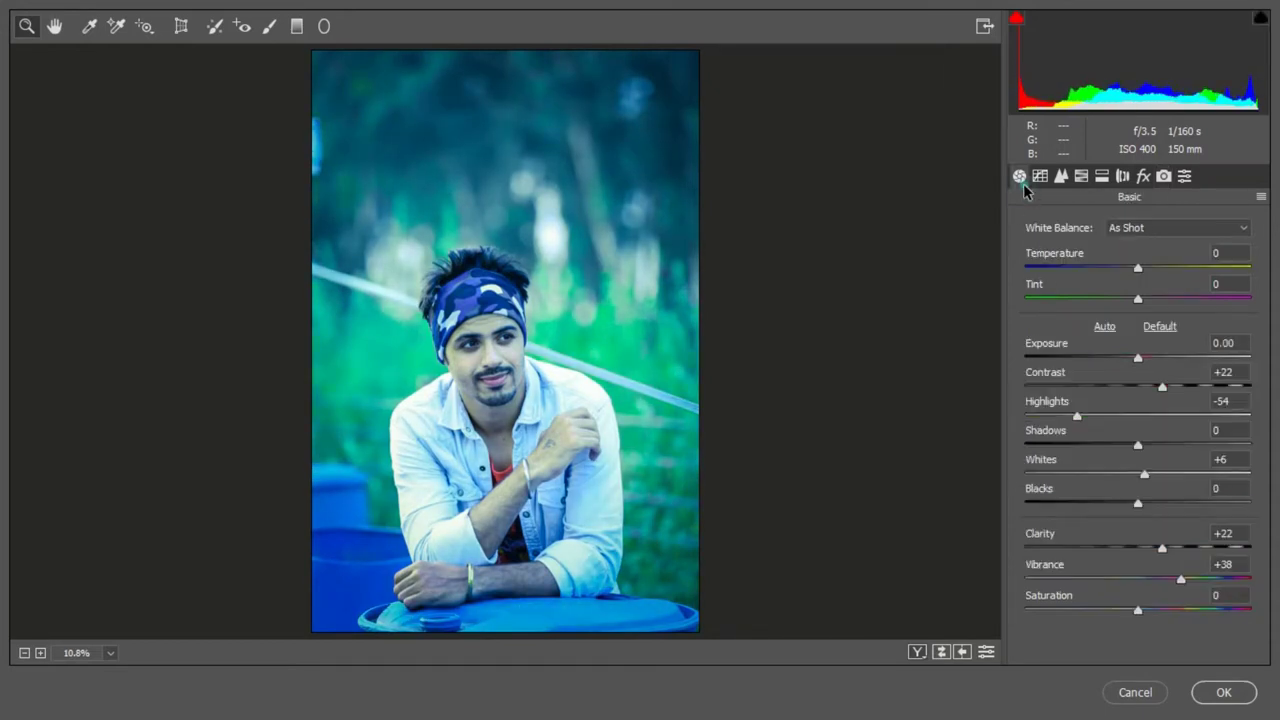
{"action": "left_click", "coordinate": [1081, 176]}
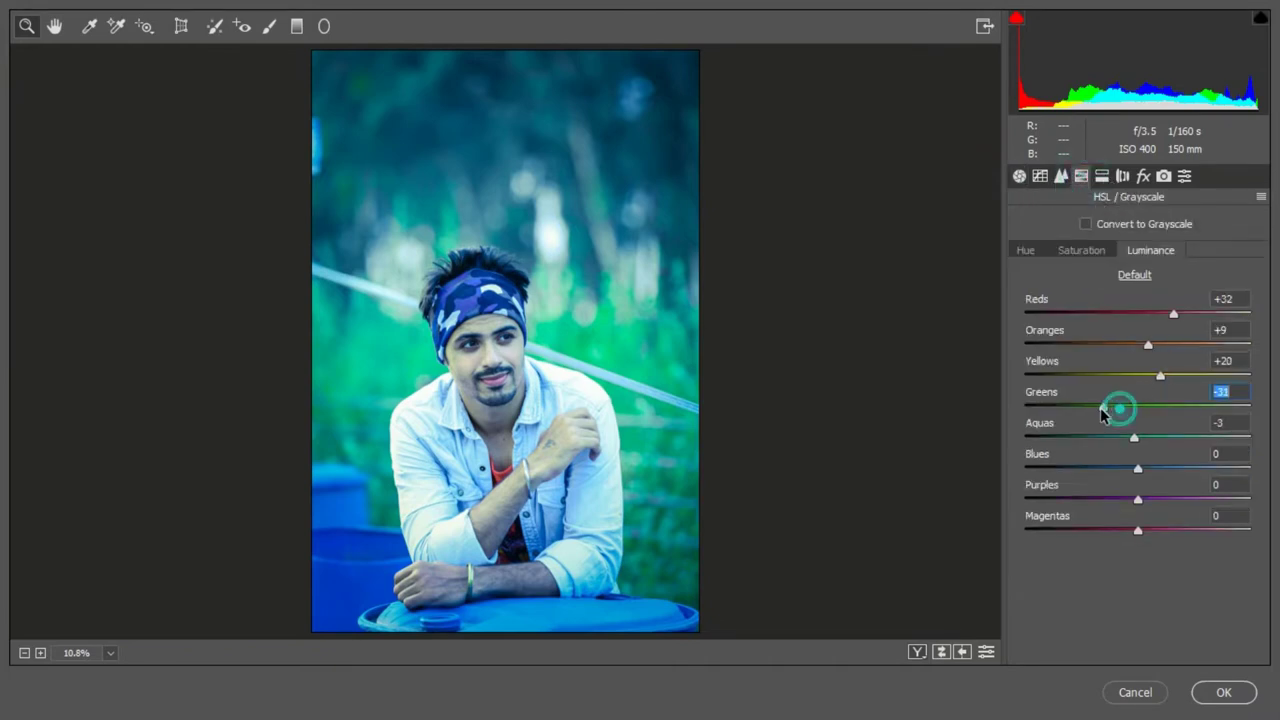
{"action": "left_click_drag", "start_coordinate": [1104, 416], "coordinate": [1117, 415]}
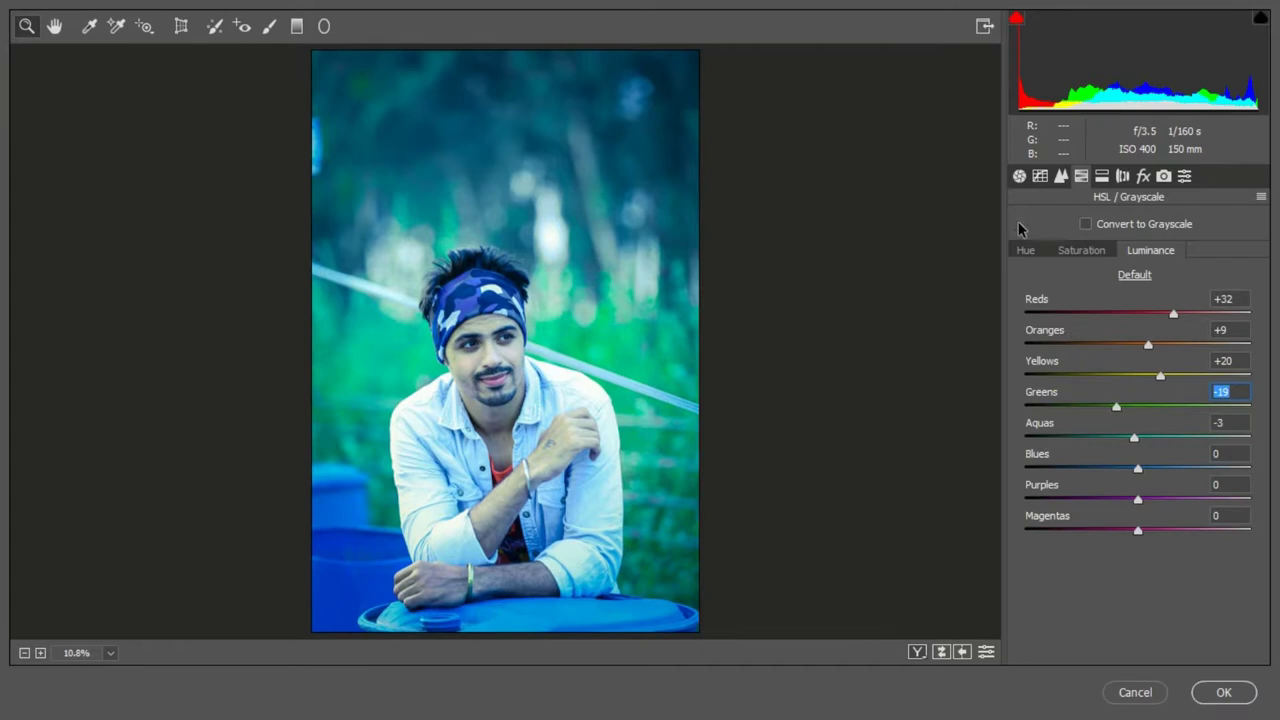
{"action": "left_click", "coordinate": [1040, 176]}
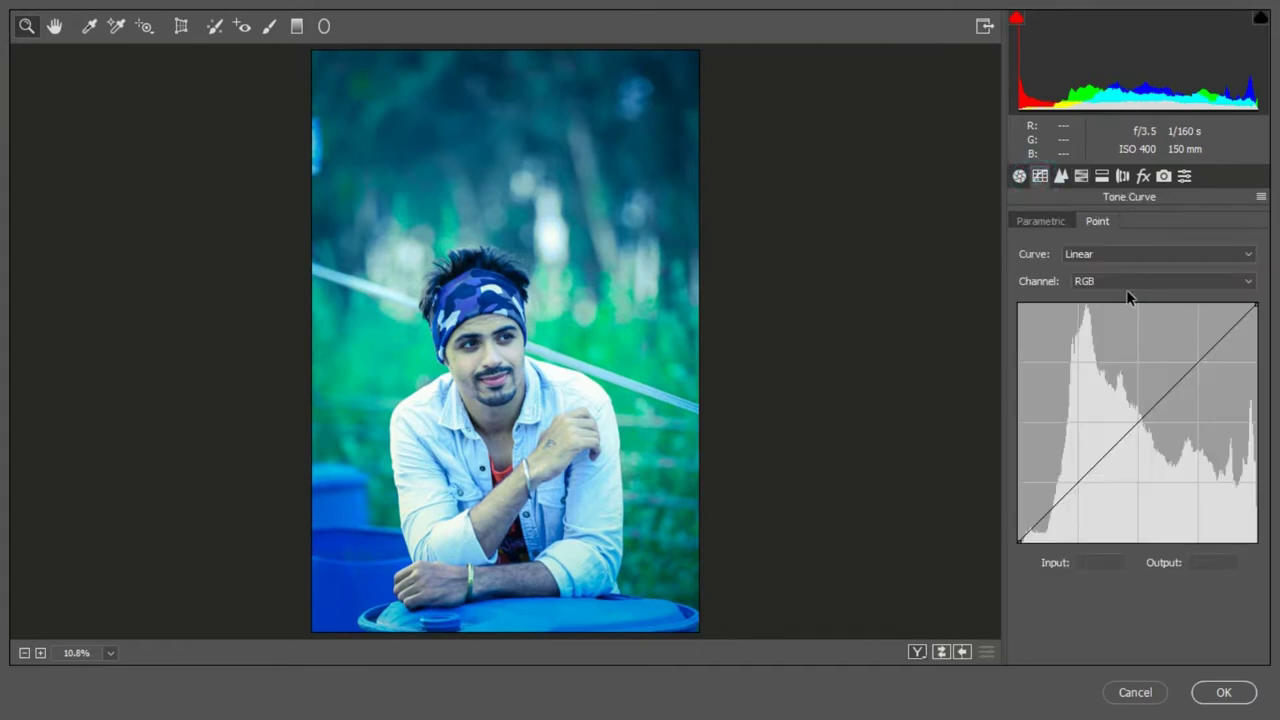
Lift the Blue channel curve's black point to Input 61, Output 48, then compare before and after
{"action": "left_click", "coordinate": [1125, 282]}
{"action": "left_click", "coordinate": [1125, 342]}
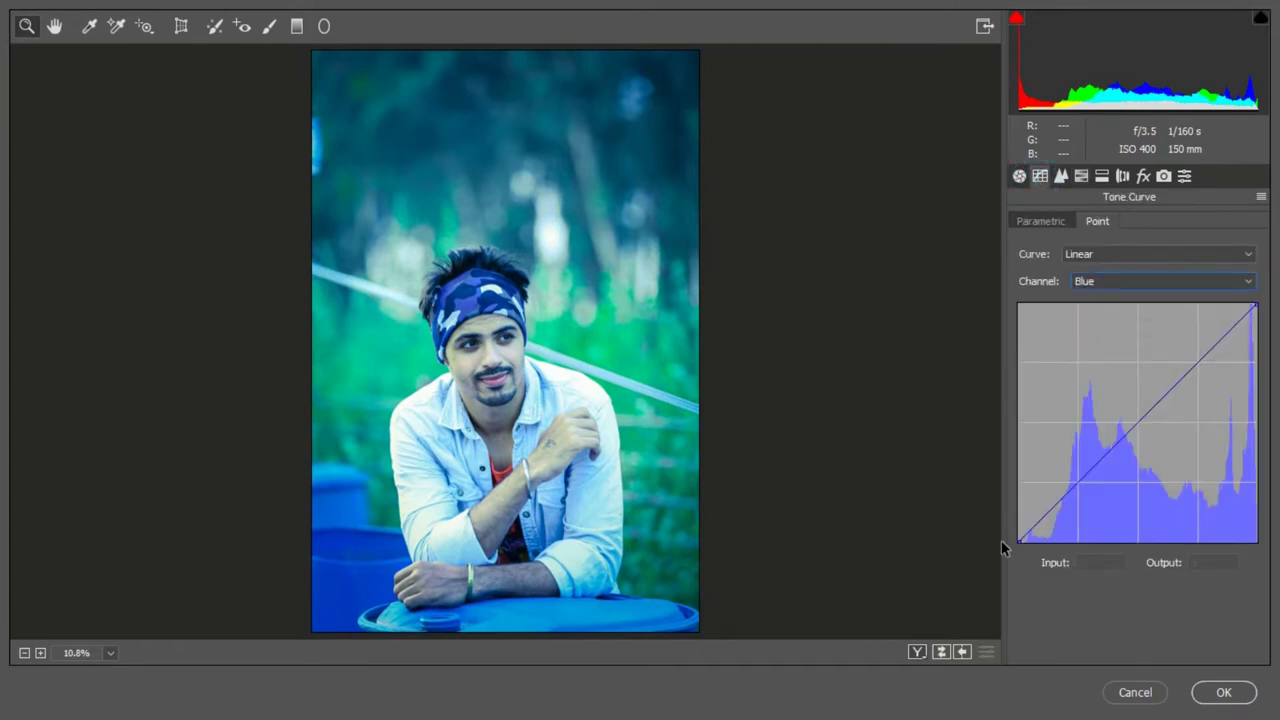
{"action": "mouse_move", "coordinate": [1019, 541]}
{"action": "left_mouse_down"}
{"action": "mouse_move", "coordinate": [1045, 478]}
{"action": "mouse_move", "coordinate": [1046, 490]}
{"action": "mouse_move", "coordinate": [1104, 492]}
{"action": "mouse_move", "coordinate": [1074, 497]}
{"action": "left_mouse_up"}
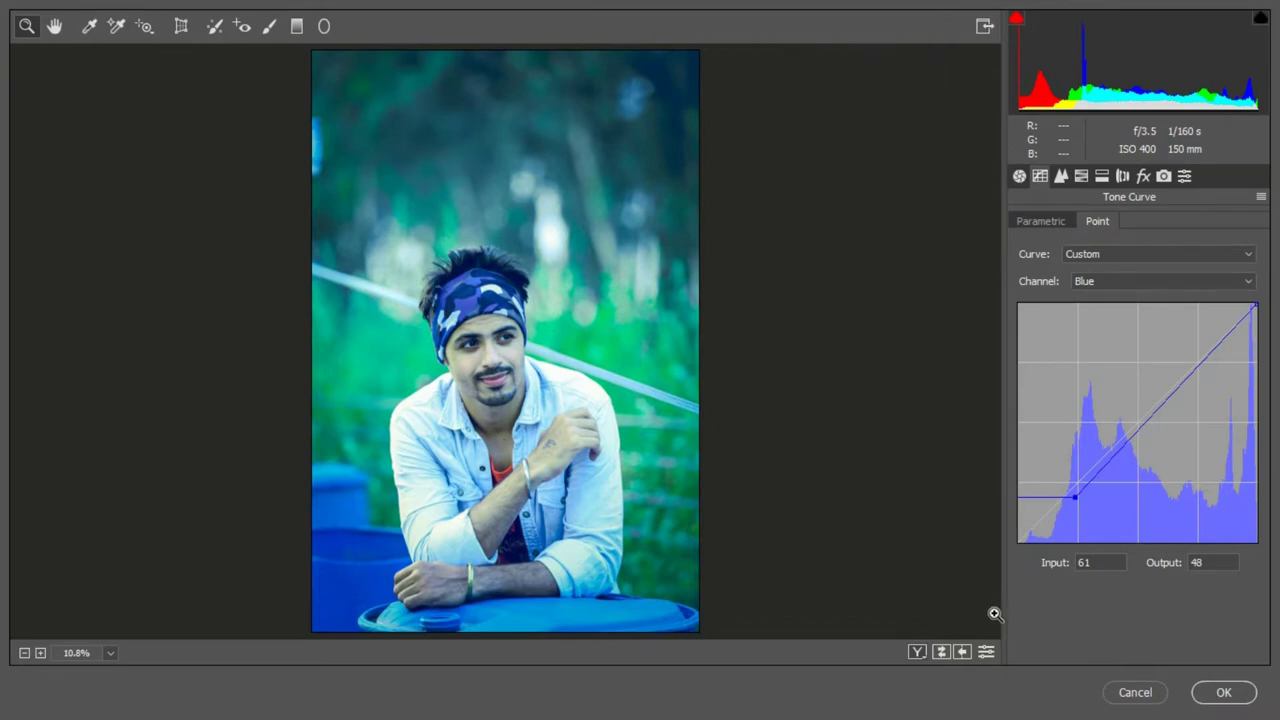
{"action": "left_click", "coordinate": [921, 659]}
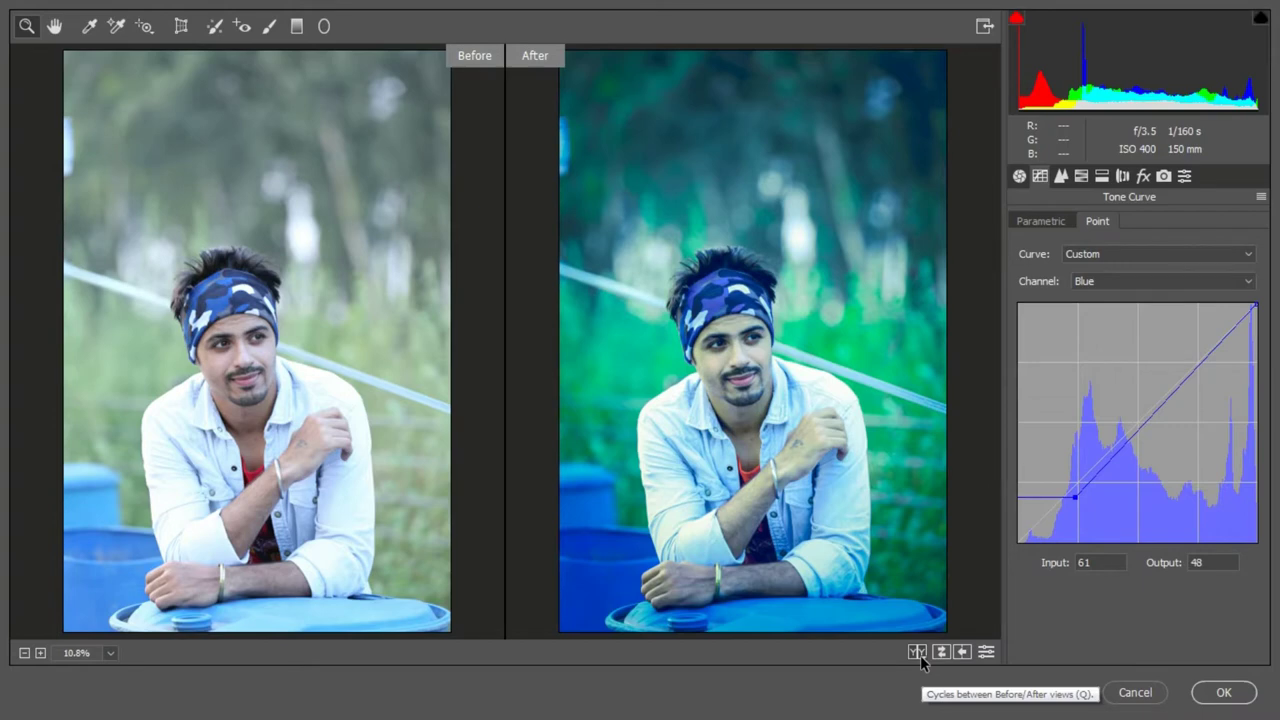
Set Camera Raw's Post Crop Vignetting Amount to -32 and apply the filter
{"action": "left_click", "coordinate": [1143, 176]}
{"action": "left_click", "coordinate": [1108, 491]}
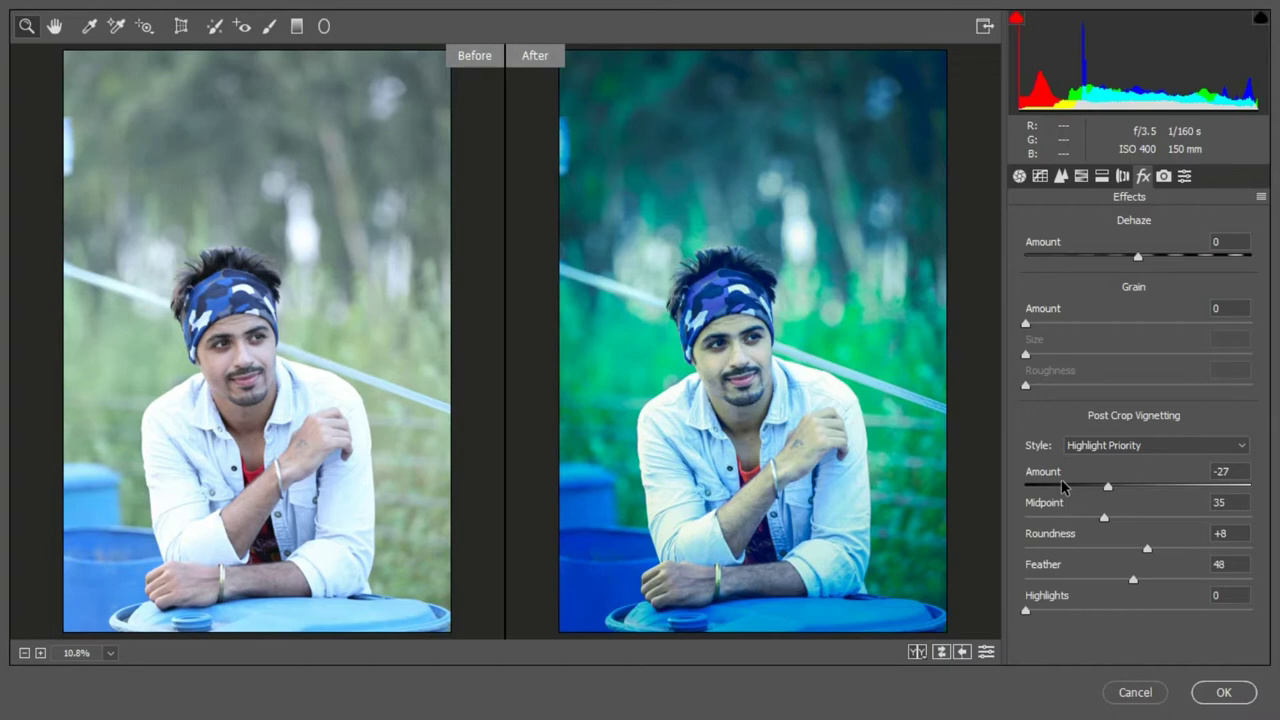
{"action": "left_click_drag", "start_coordinate": [1107, 486], "coordinate": [1103, 488]}
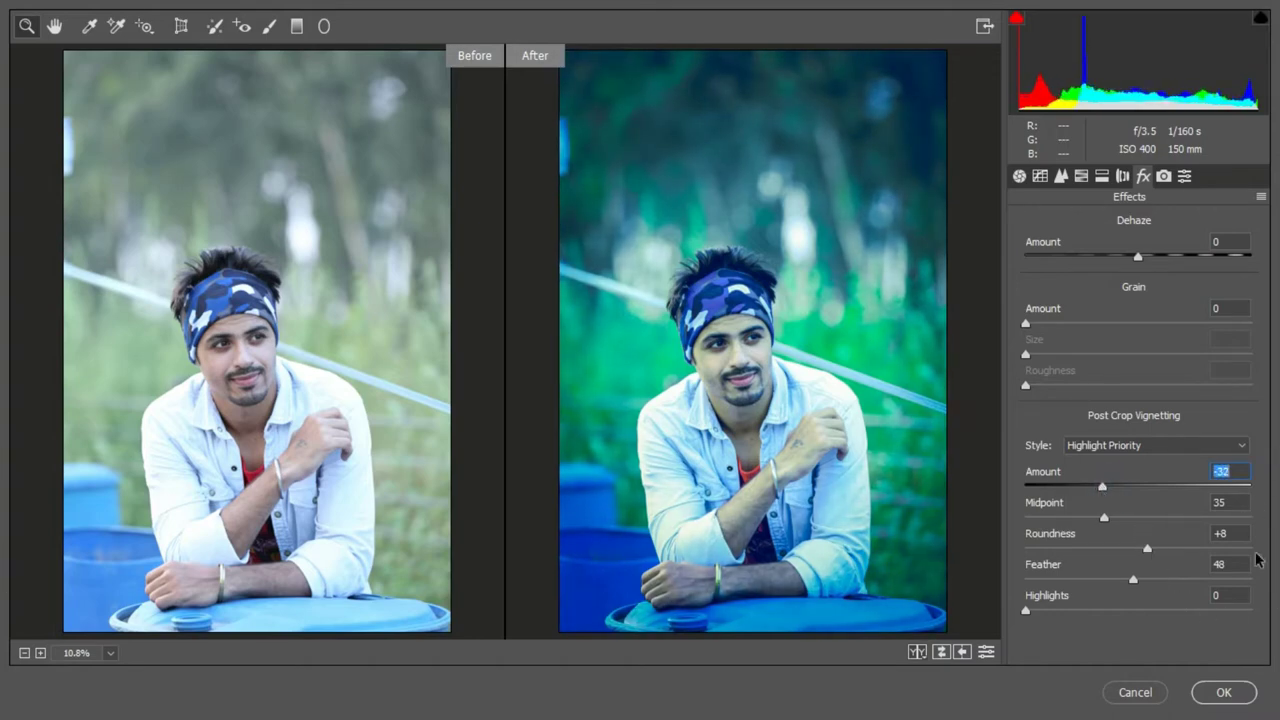
{"action": "left_click", "coordinate": [1226, 693]}
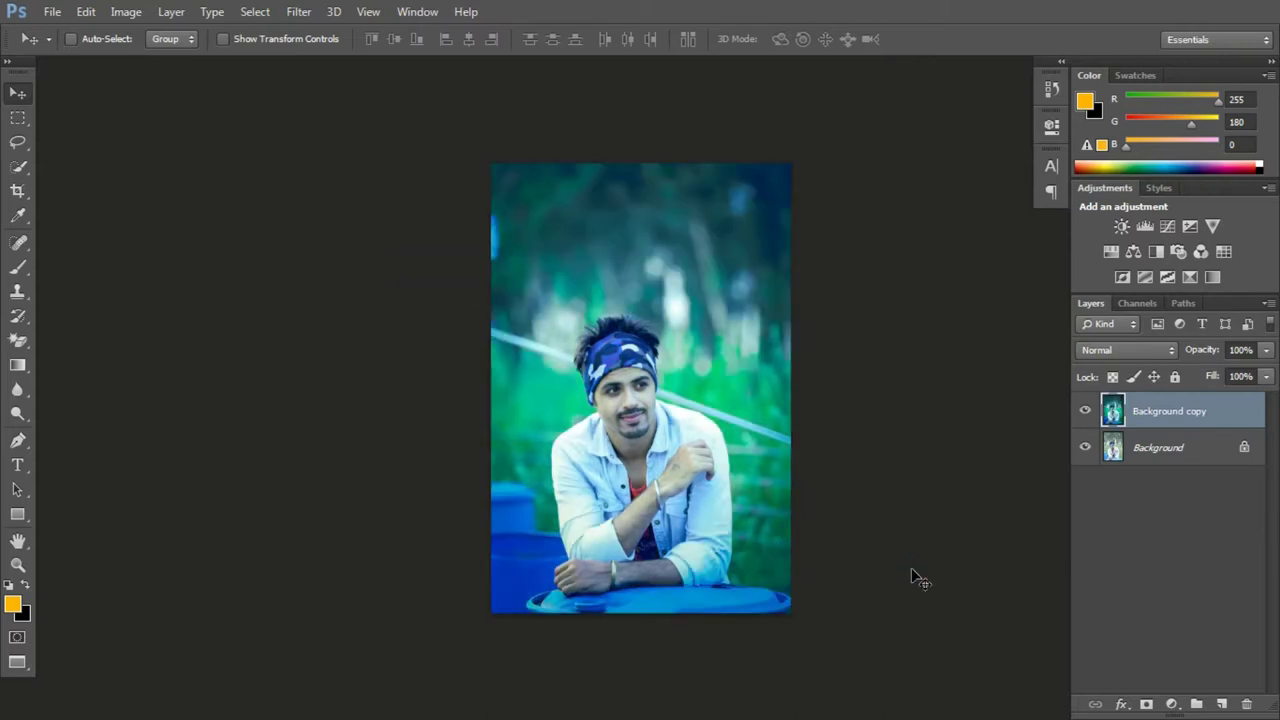
Add a Color Lookup adjustment layer using the TealOrangePlusContrast.3DL 3DLUT file
{"action": "left_click", "coordinate": [1172, 704]}
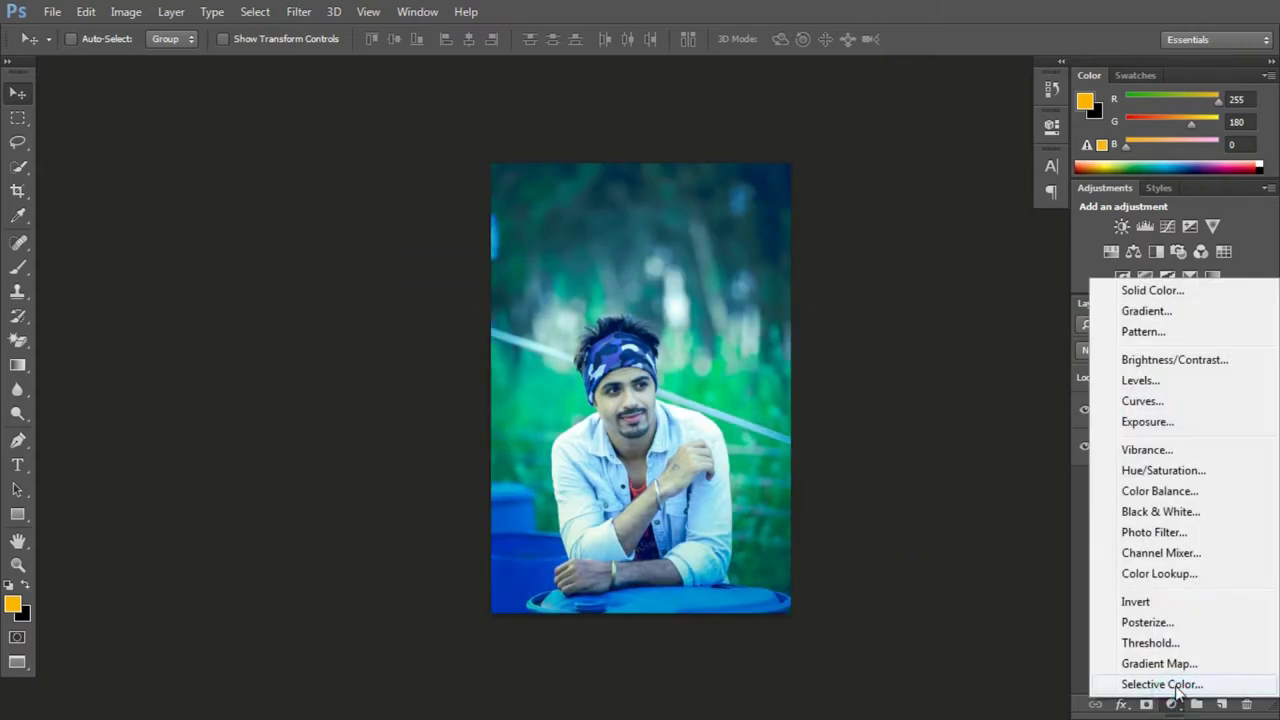
{"action": "left_click", "coordinate": [1160, 573]}
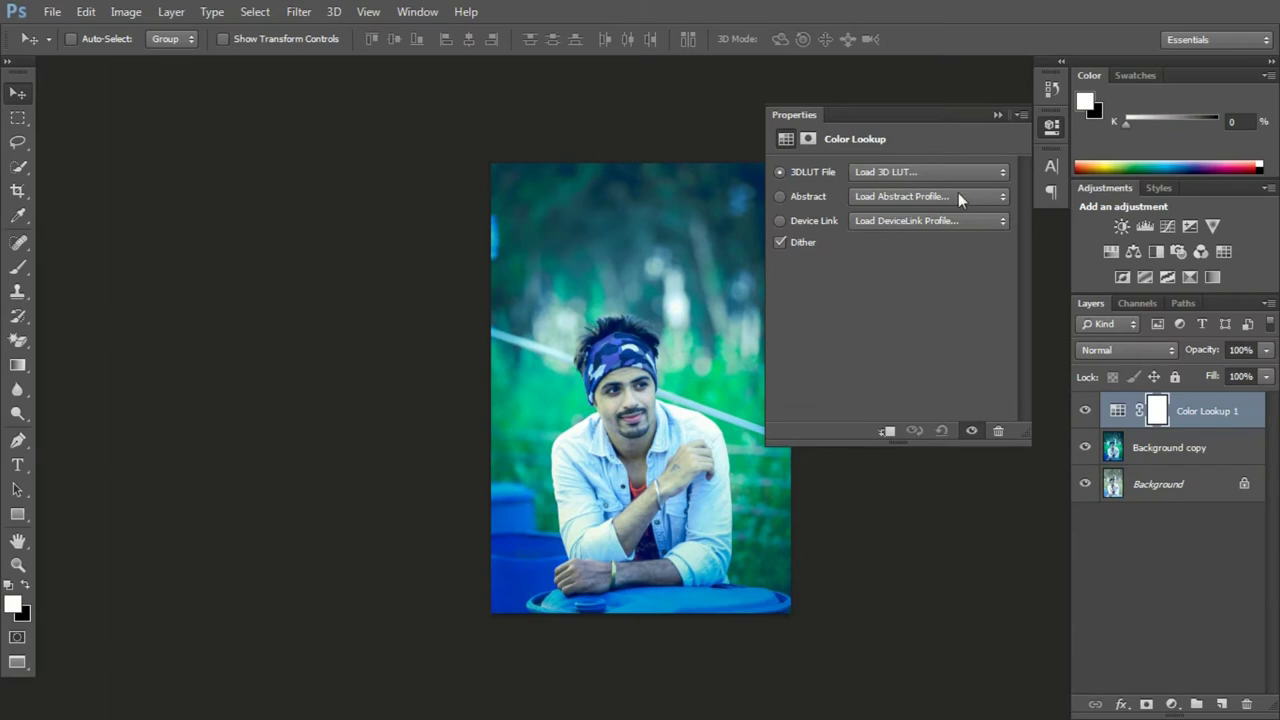
{"action": "left_click", "coordinate": [943, 172]}
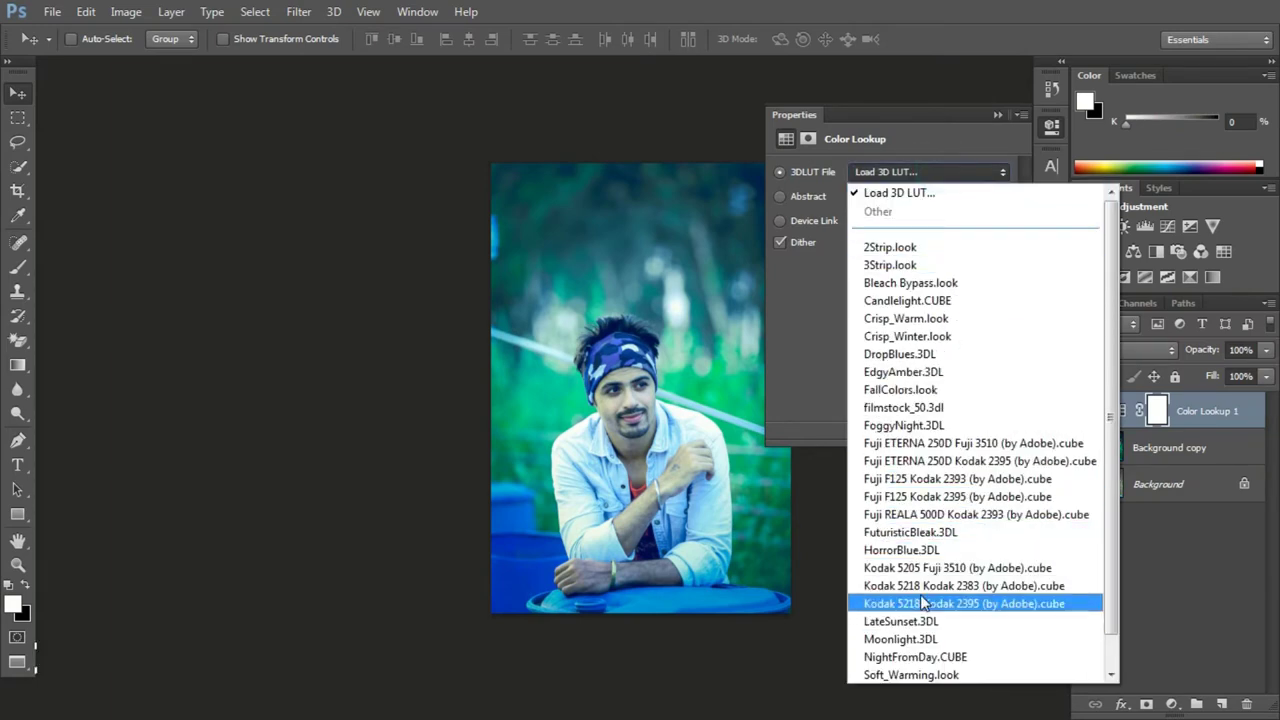
{"action": "scroll", "coordinate": [925, 603], "scroll_direction": "down", "scroll_amount": 1}
{"action": "left_click", "coordinate": [900, 657]}
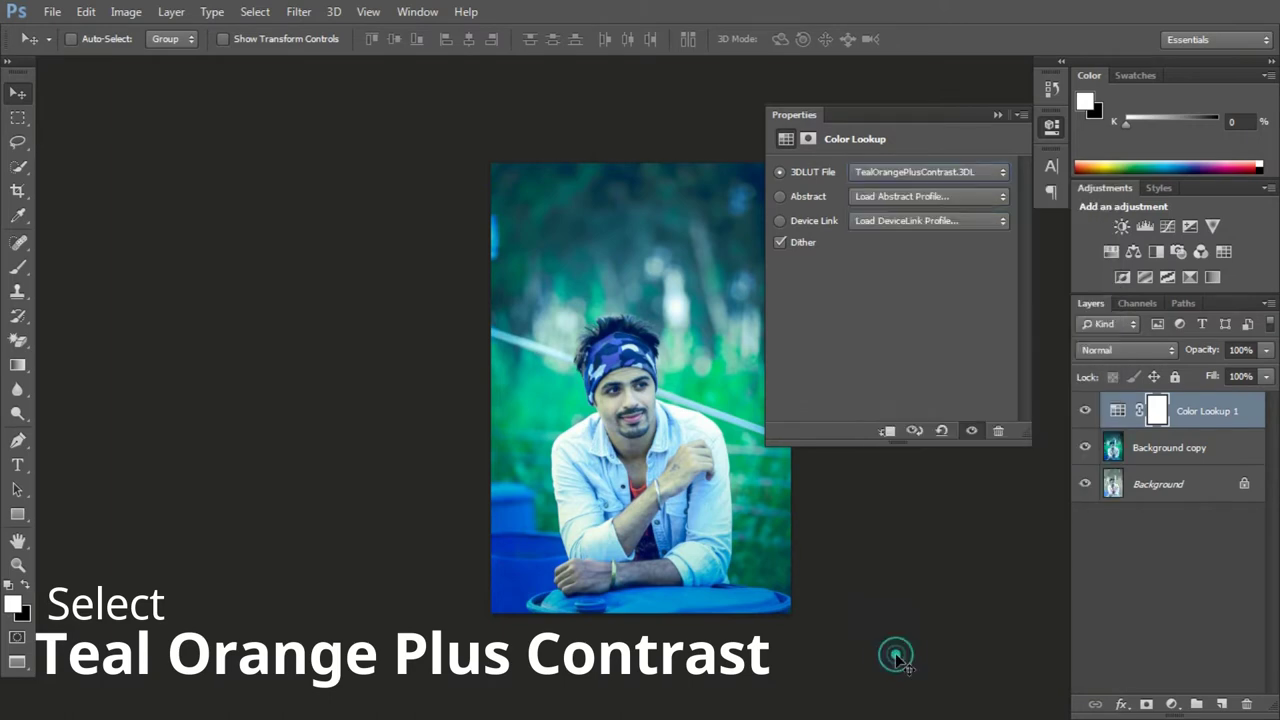
{"action": "left_click", "coordinate": [996, 115]}
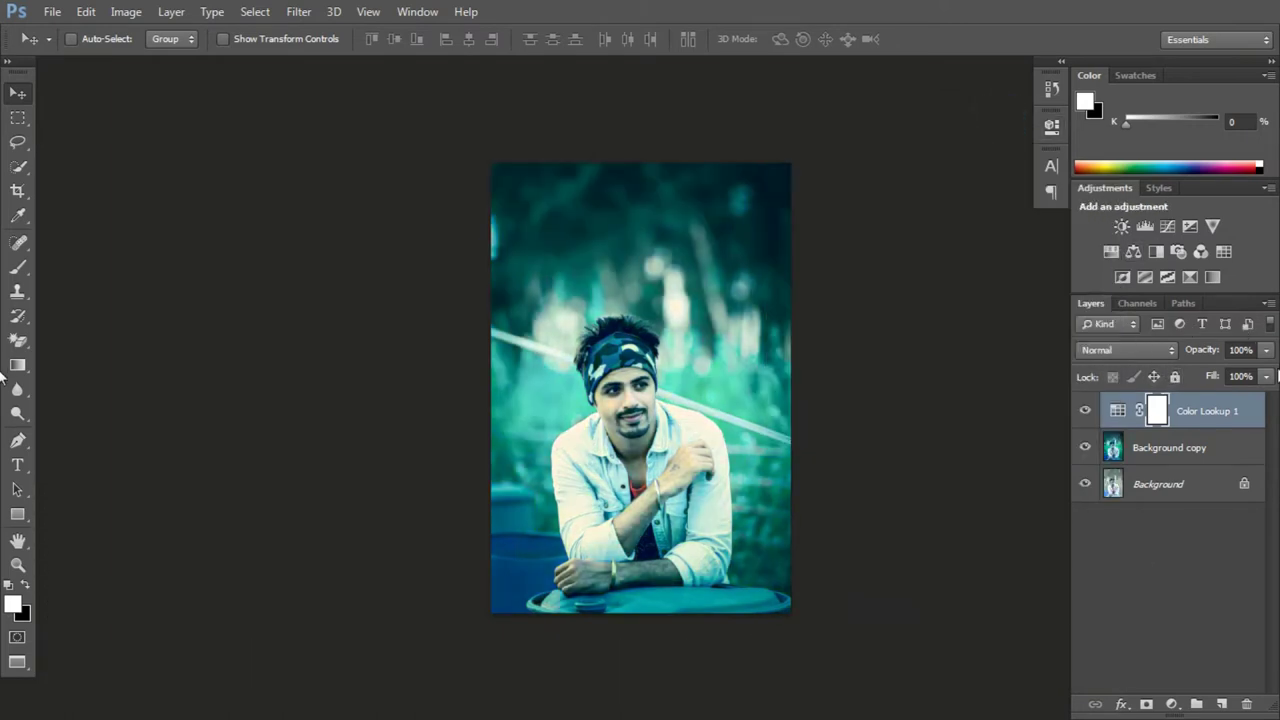
Lower the Color Lookup 1 layer's opacity to 37%
{"action": "key", "text": "ctrl+plus"}
{"action": "left_click", "coordinate": [1266, 350]}
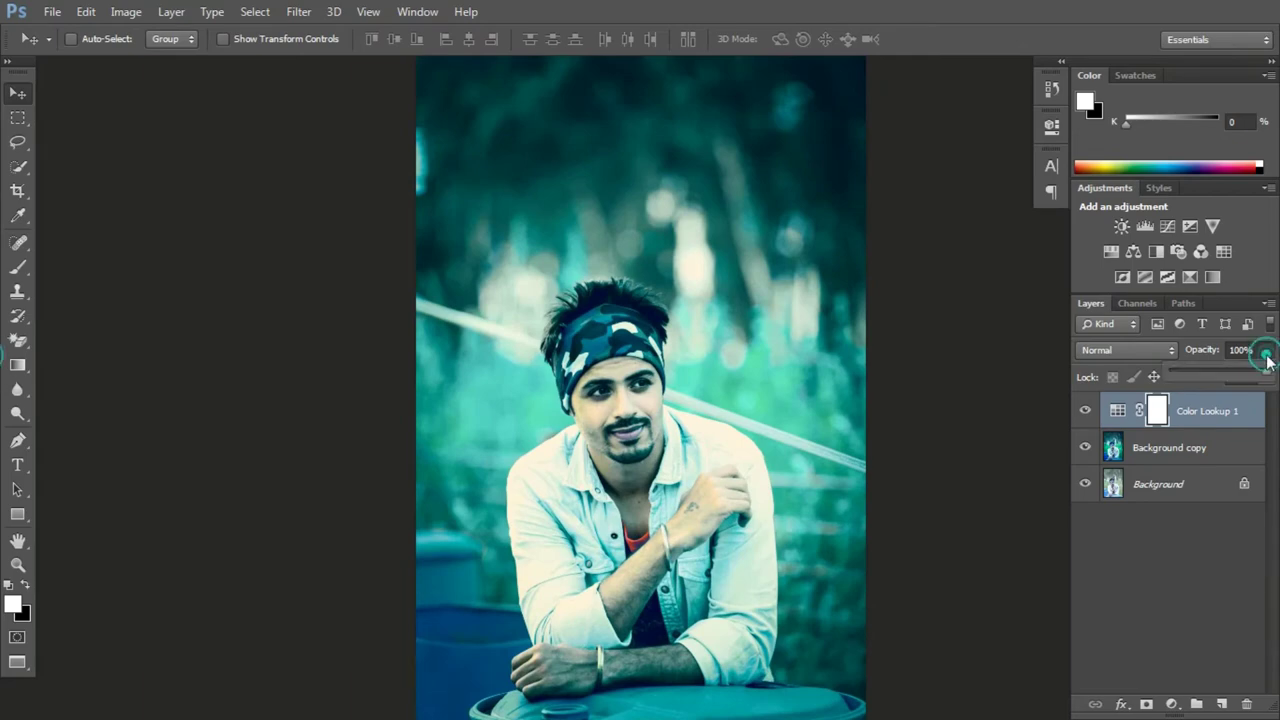
{"action": "left_click_drag", "start_coordinate": [1264, 370], "coordinate": [1222, 377]}
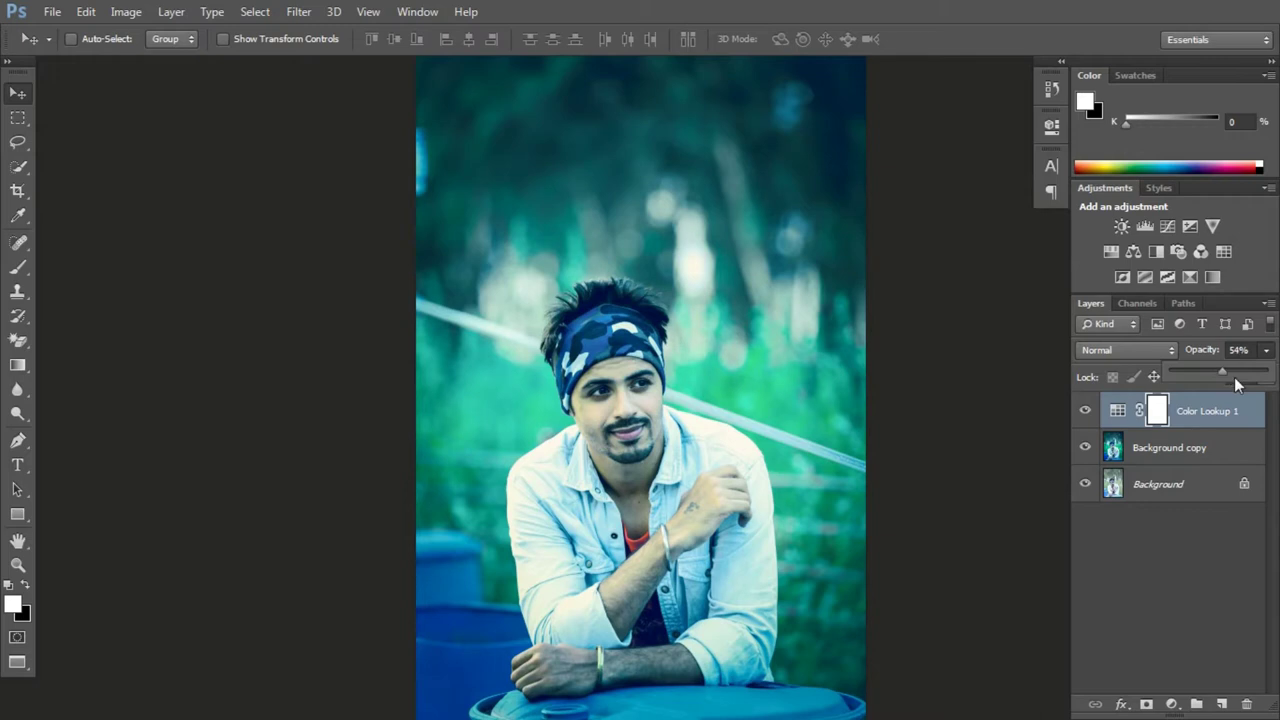
{"action": "key", "text": "ctrl+minus"}
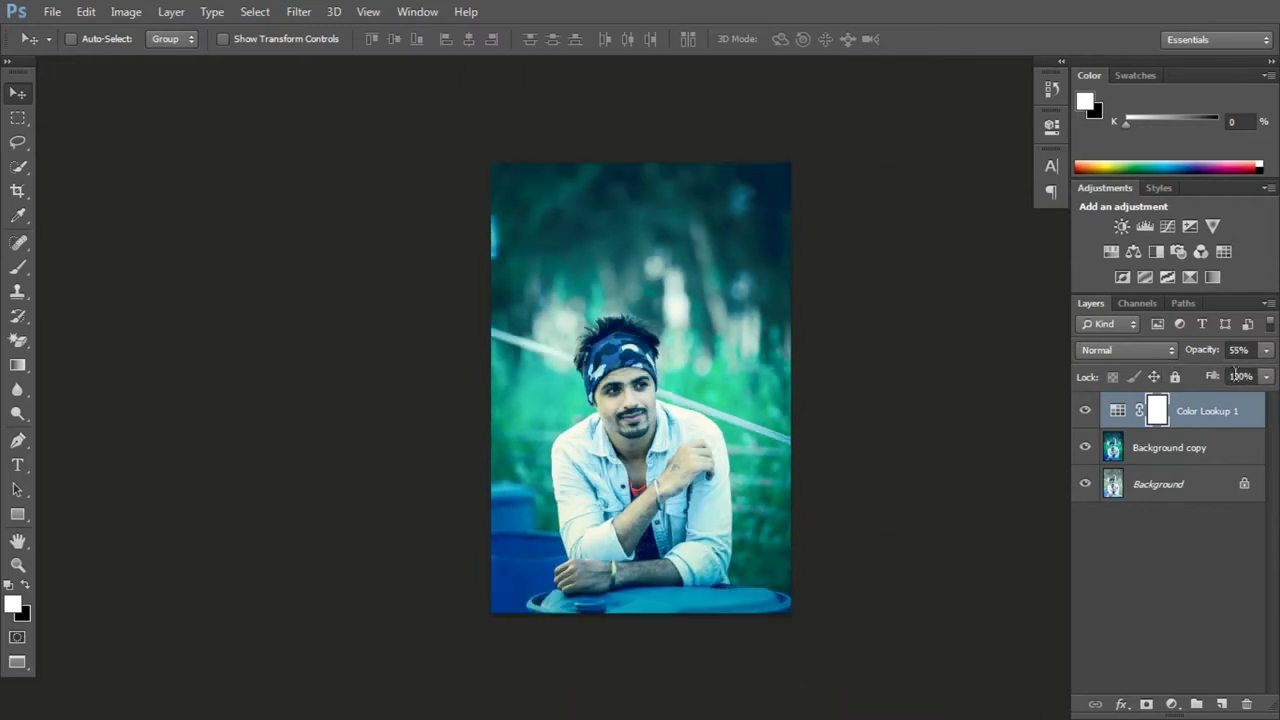
{"action": "left_click", "coordinate": [1266, 350]}
{"action": "left_click_drag", "start_coordinate": [1234, 372], "coordinate": [1228, 374]}
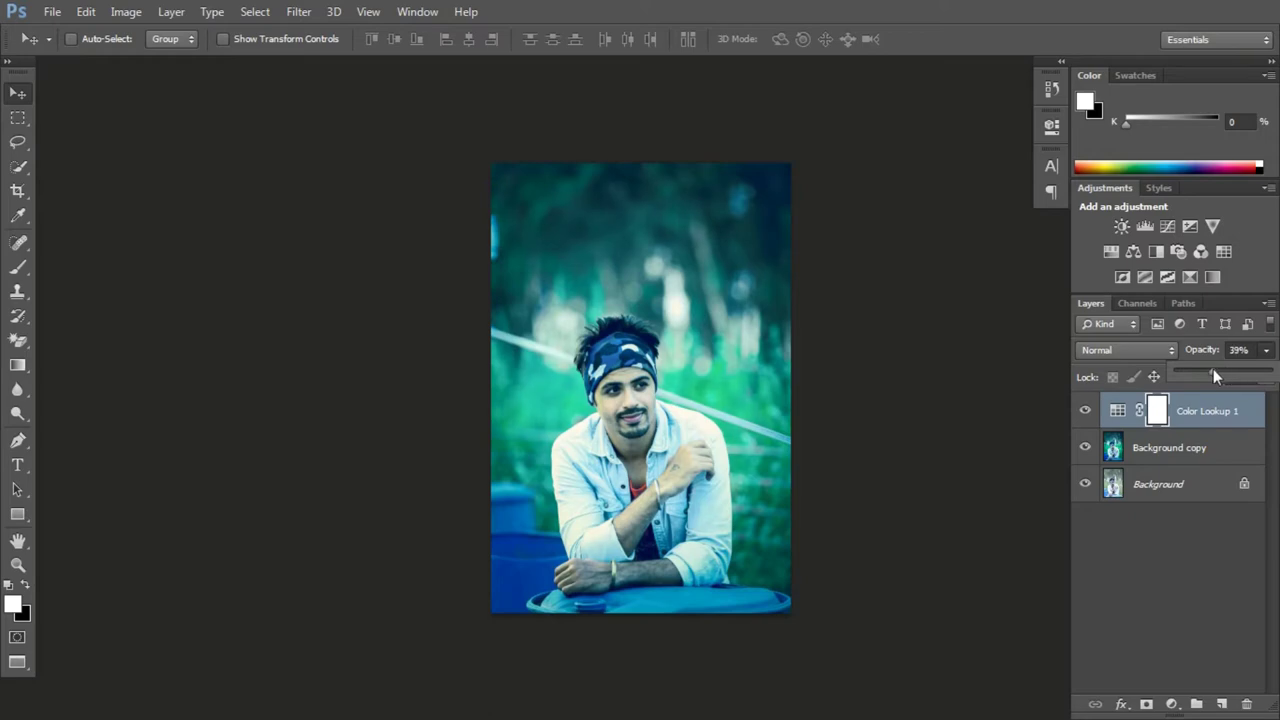
Toggle Color Lookup 1's visibility to compare, then place the orange glow image IMG-20150104-WA0014
{"action": "left_click", "coordinate": [1085, 411]}
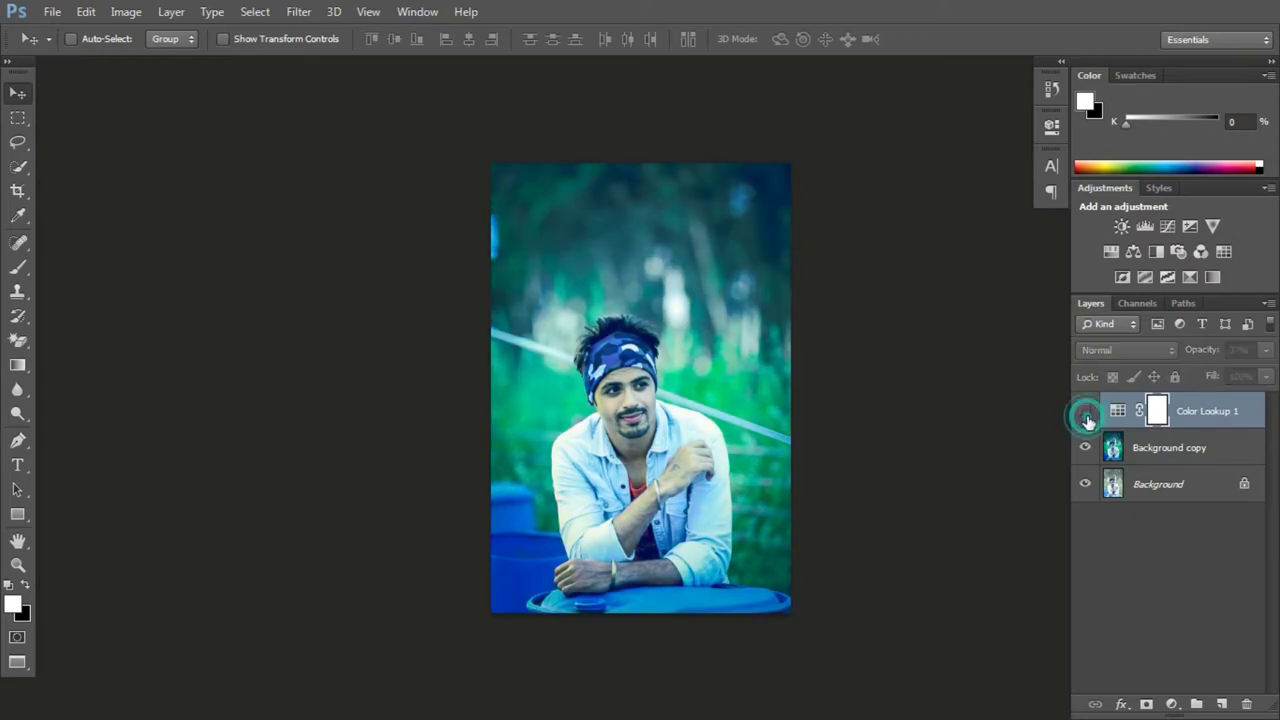
{"action": "left_click", "coordinate": [1085, 411]}
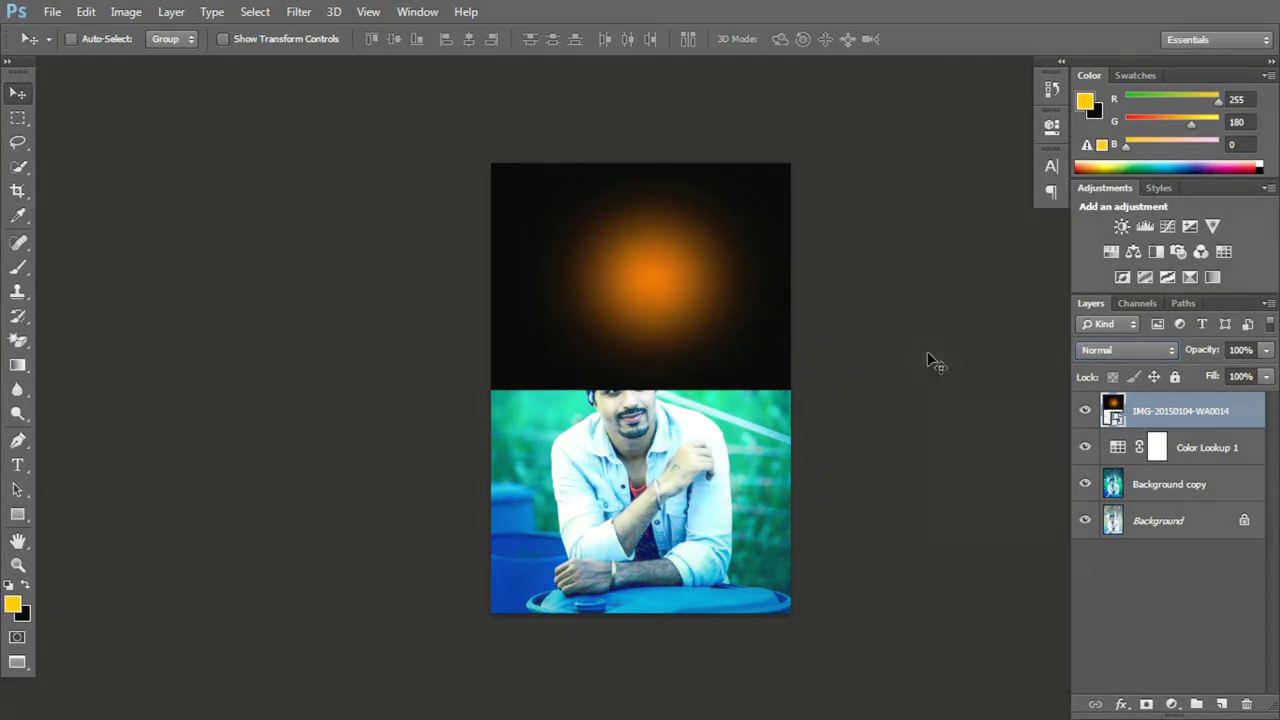
{"action": "left_click", "coordinate": [928, 353]}
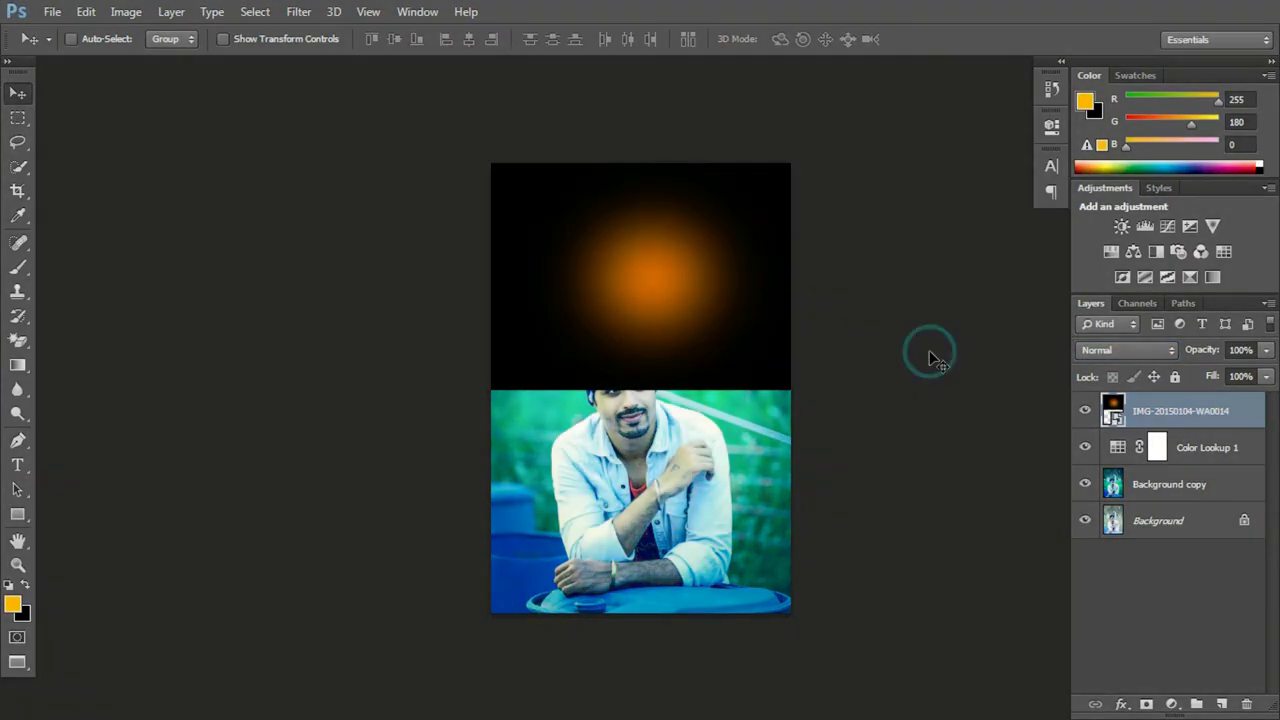
Set the IMG-20150104-WA0014 glow layer's blend mode to Screen
{"action": "left_click", "coordinate": [1088, 352]}
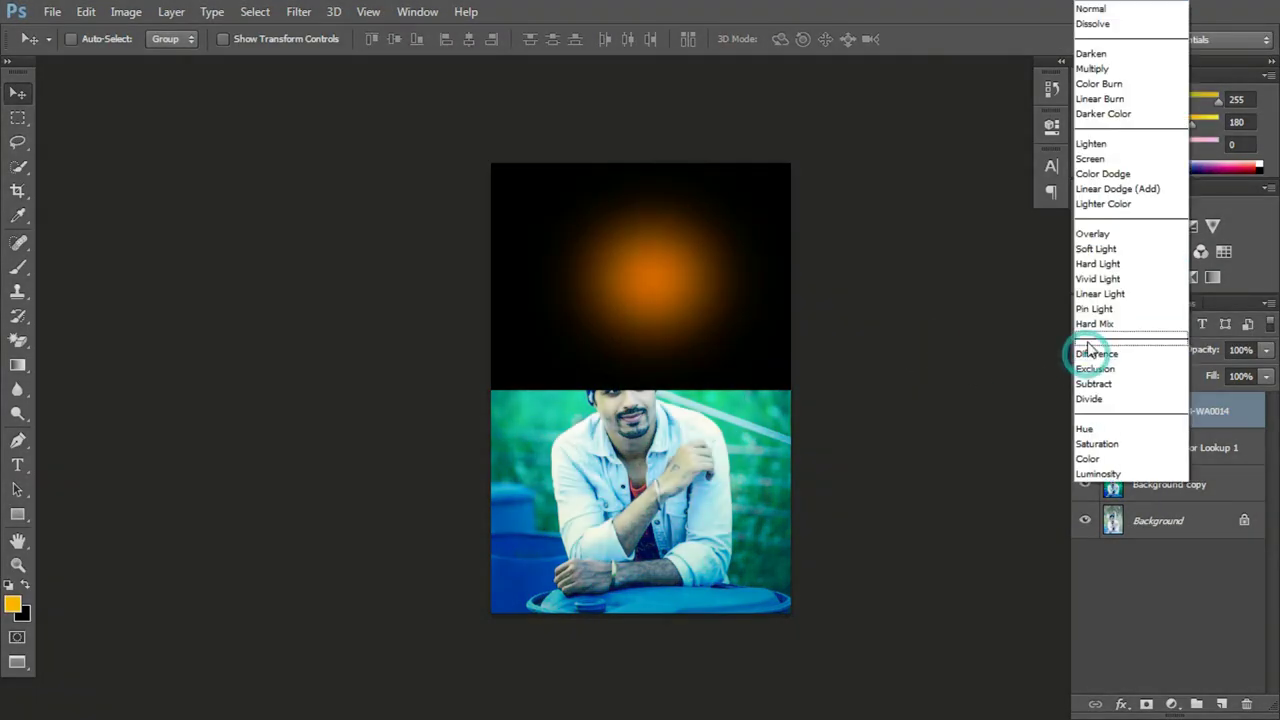
{"action": "left_click", "coordinate": [1100, 155]}
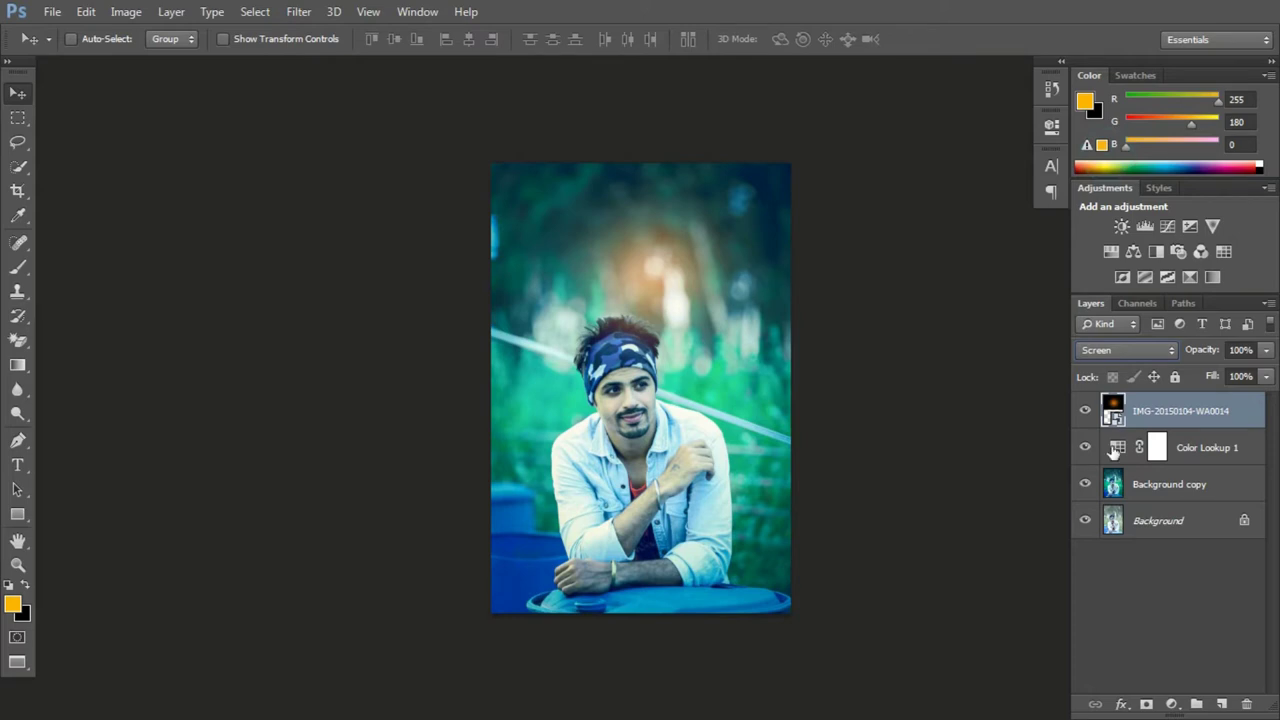
{"action": "left_click", "coordinate": [938, 380]}
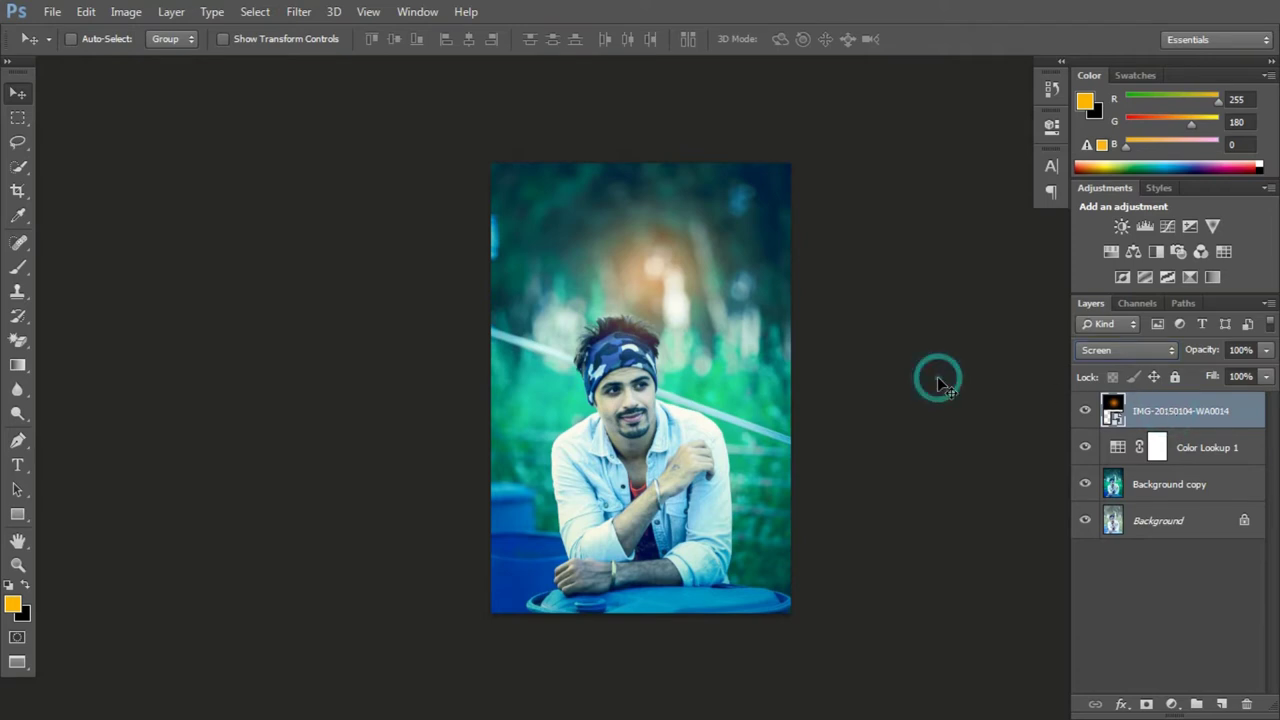
Scale up the orange flare with Free Transform and move it toward the photo's top edge
{"action": "key", "text": "ctrl+t"}
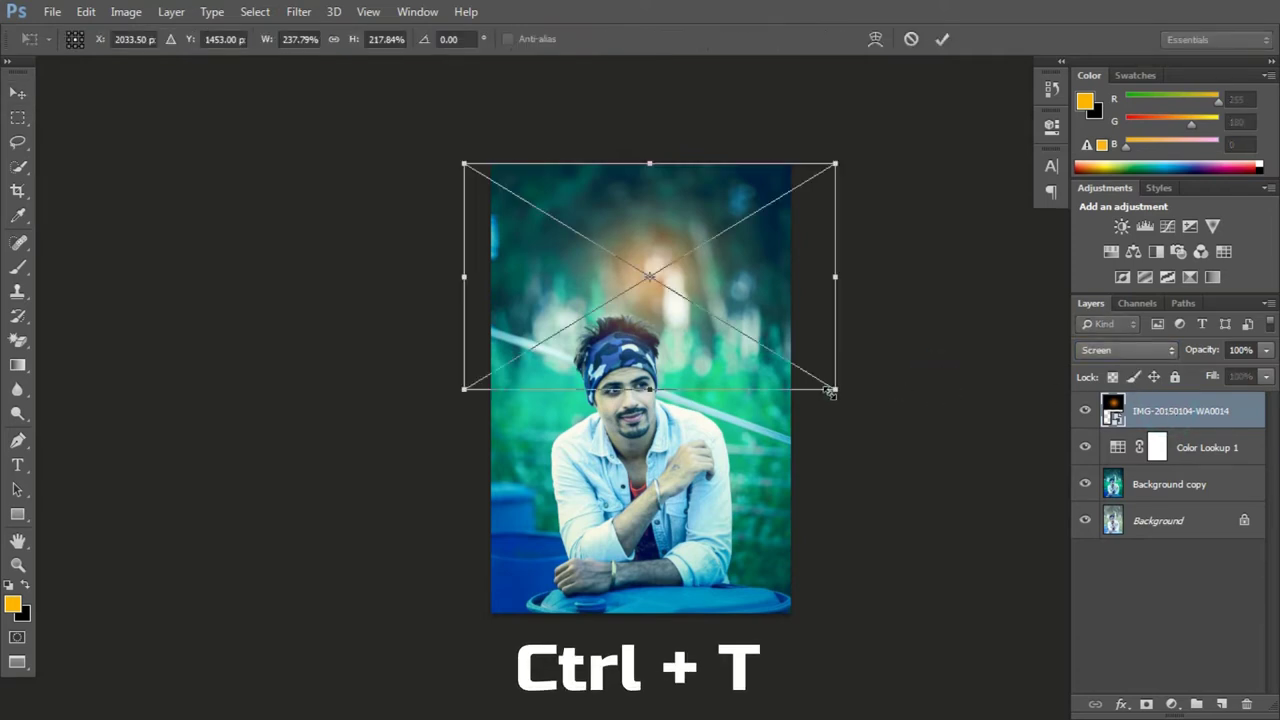
{"action": "left_click_drag", "start_coordinate": [830, 390], "coordinate": [1043, 595]}
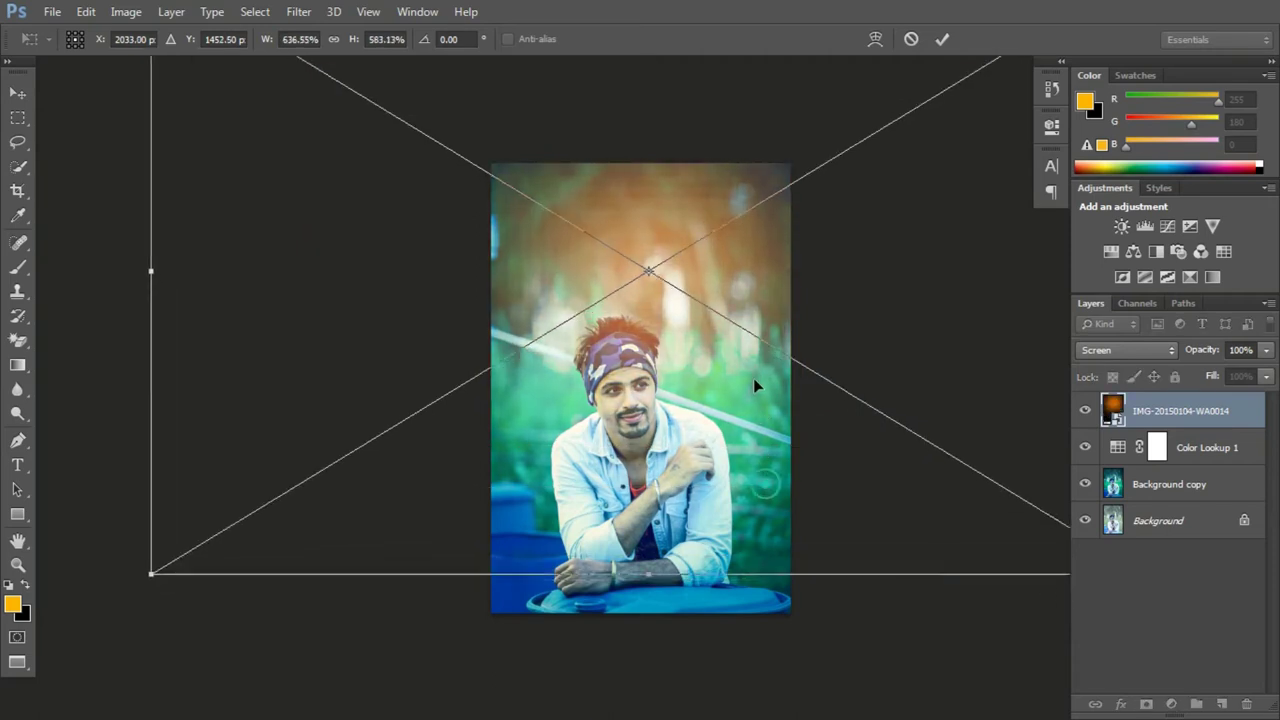
{"action": "left_click_drag", "start_coordinate": [755, 385], "coordinate": [749, 384]}
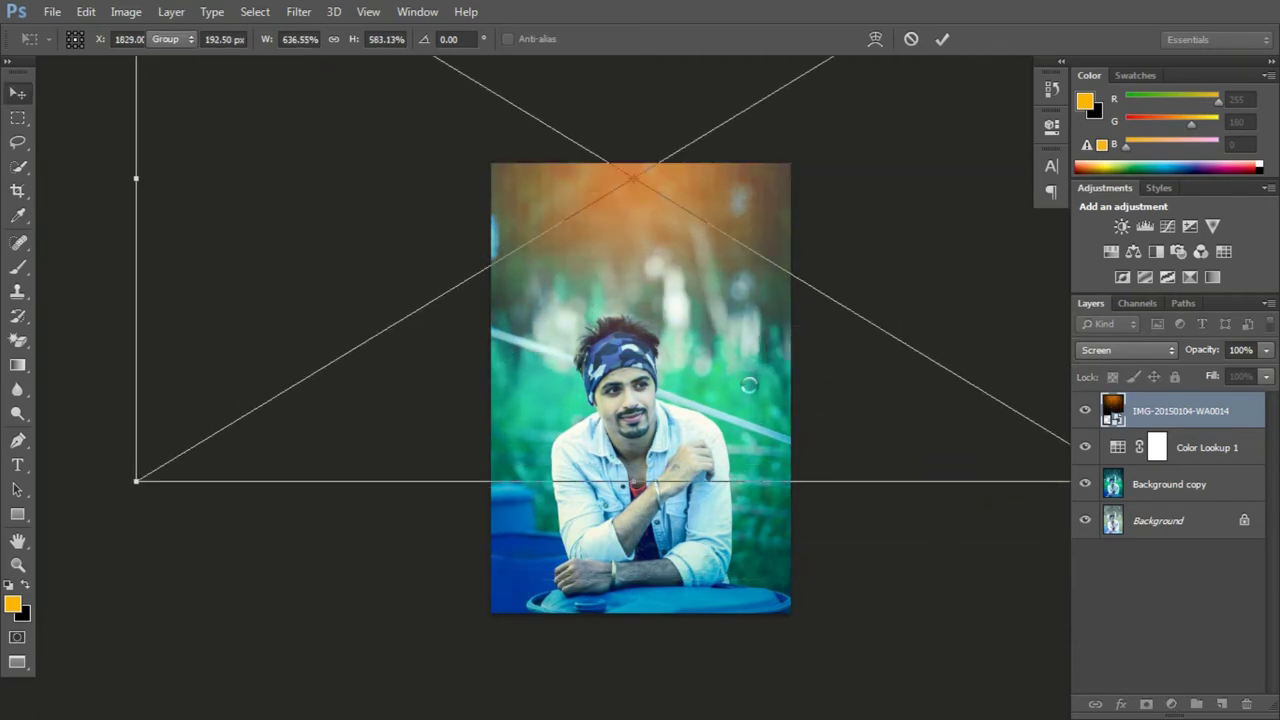
{"action": "key", "text": "Return"}
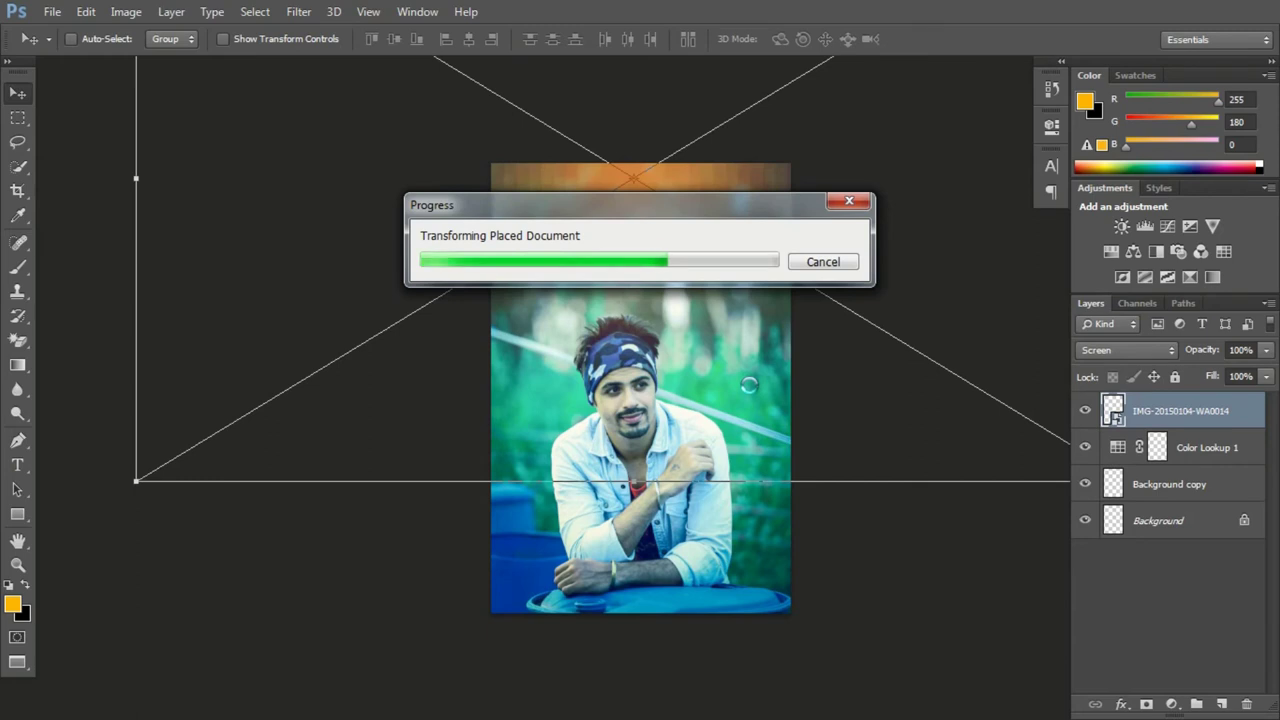
{"action": "left_click_drag", "start_coordinate": [750, 379], "coordinate": [716, 351]}
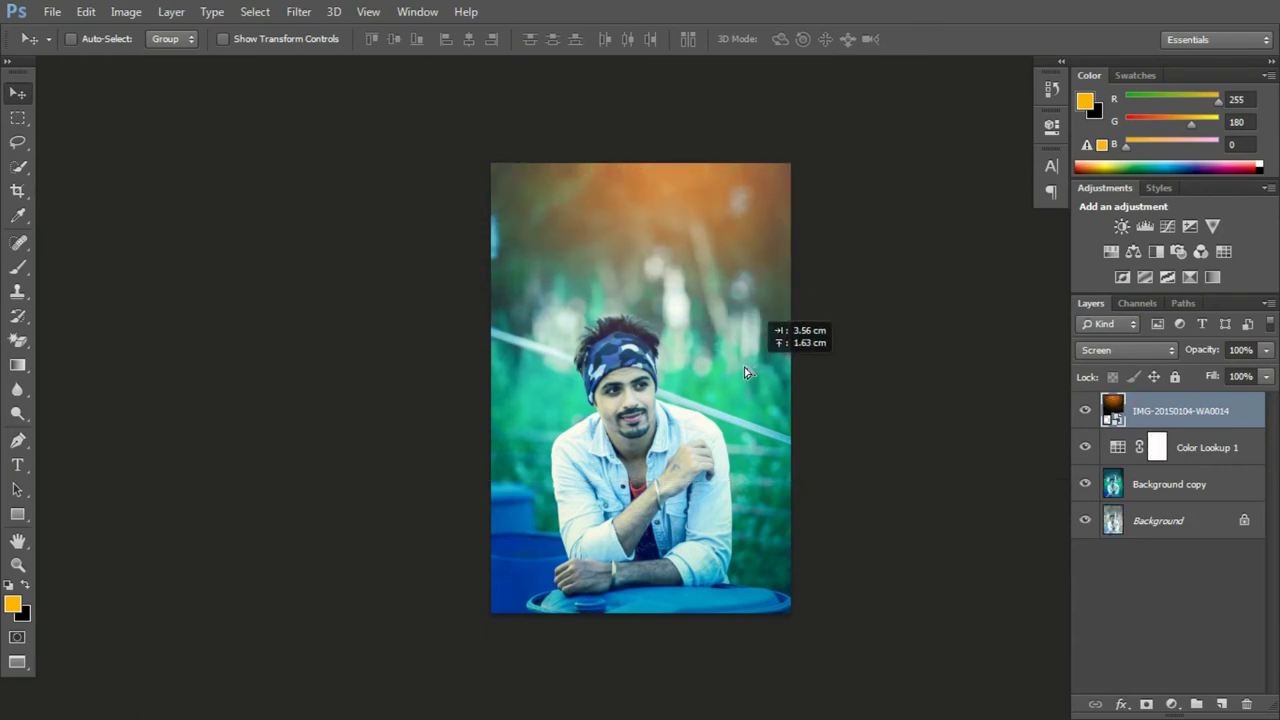
{"action": "left_click_drag", "start_coordinate": [716, 349], "coordinate": [727, 366]}
Enlarge the flare overlay again so it covers the whole portrait
{"action": "key", "text": "ctrl+minus"}
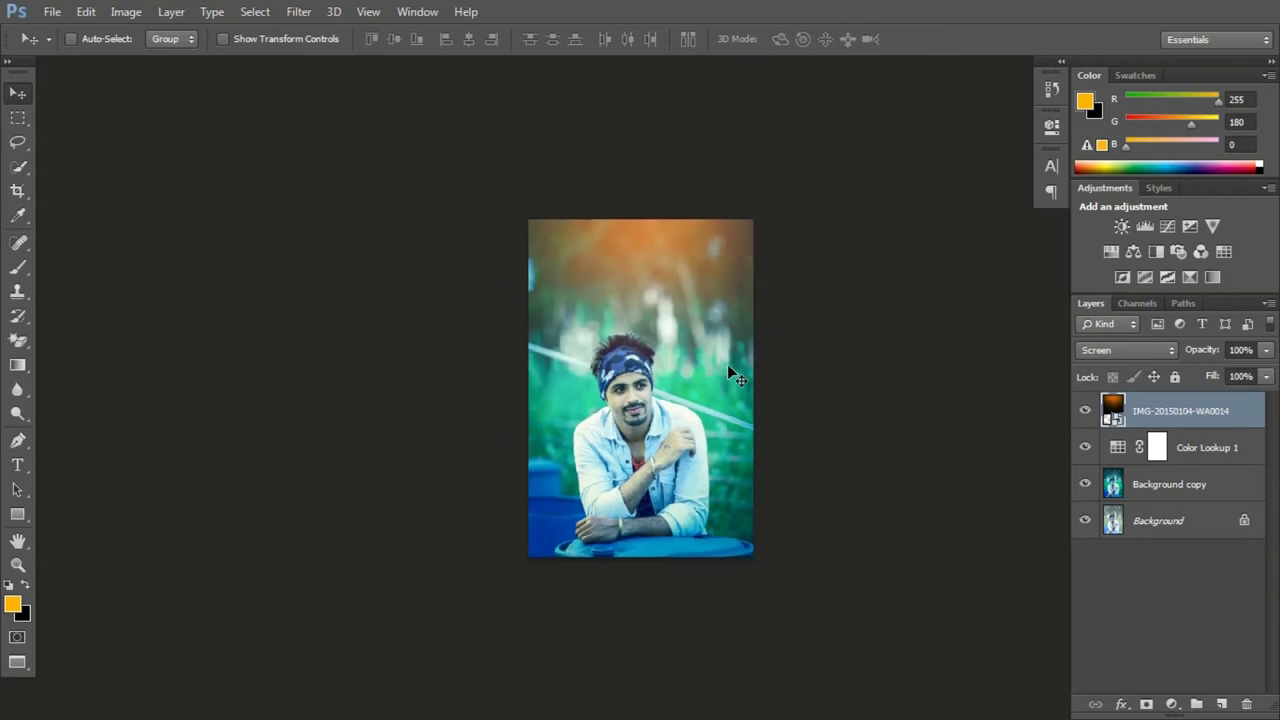
{"action": "key", "text": "ctrl+t"}
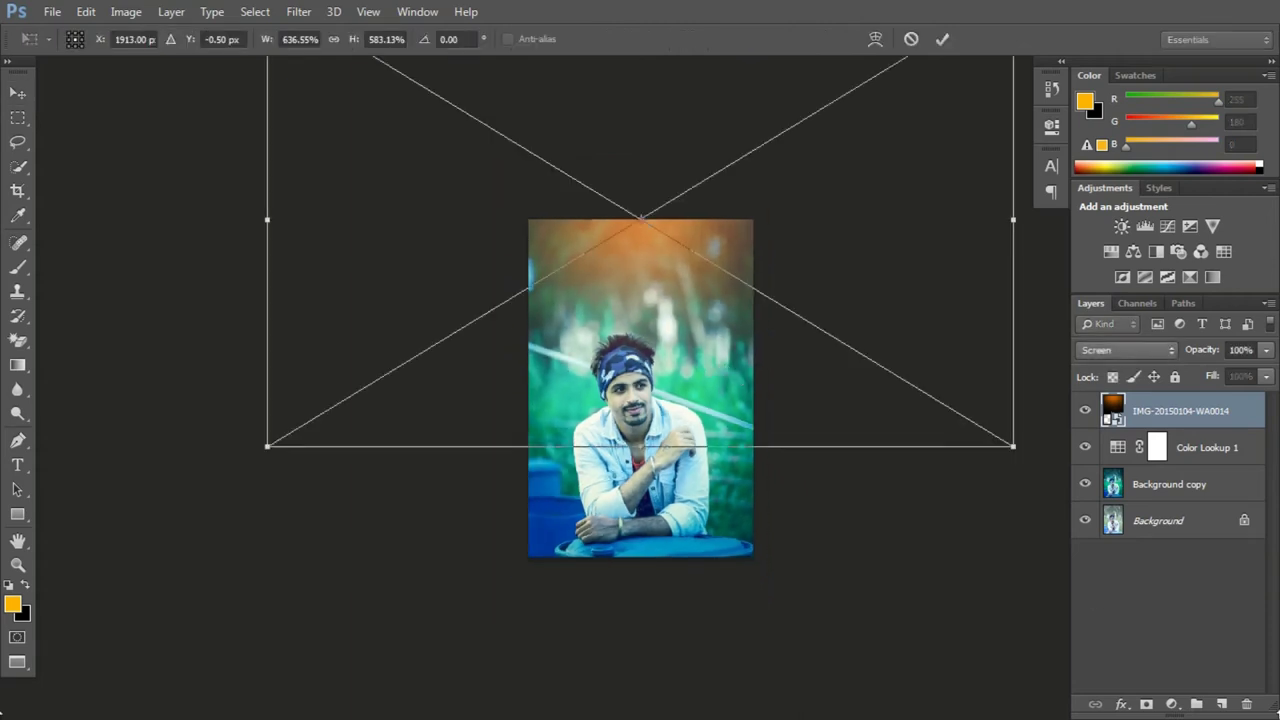
{"action": "key", "text": "ctrl+minus"}
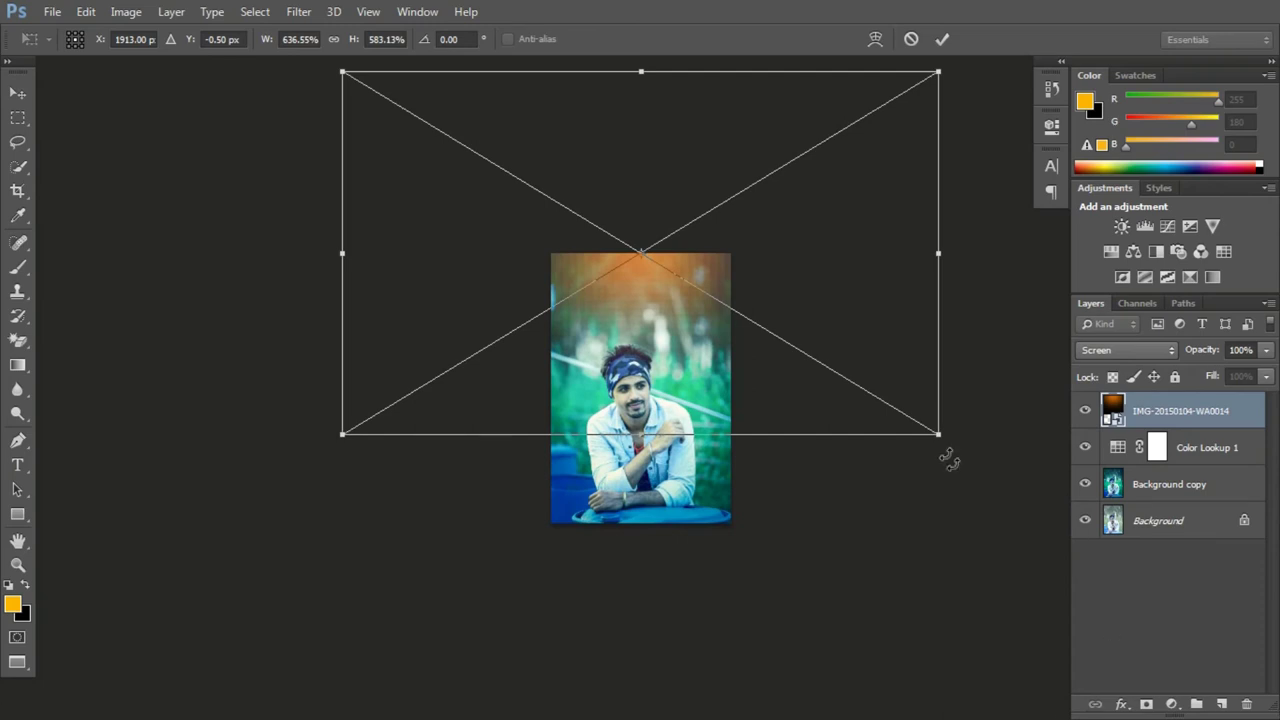
{"action": "left_click_drag", "start_coordinate": [940, 437], "coordinate": [1062, 510]}
{"action": "key", "text": "Return"}
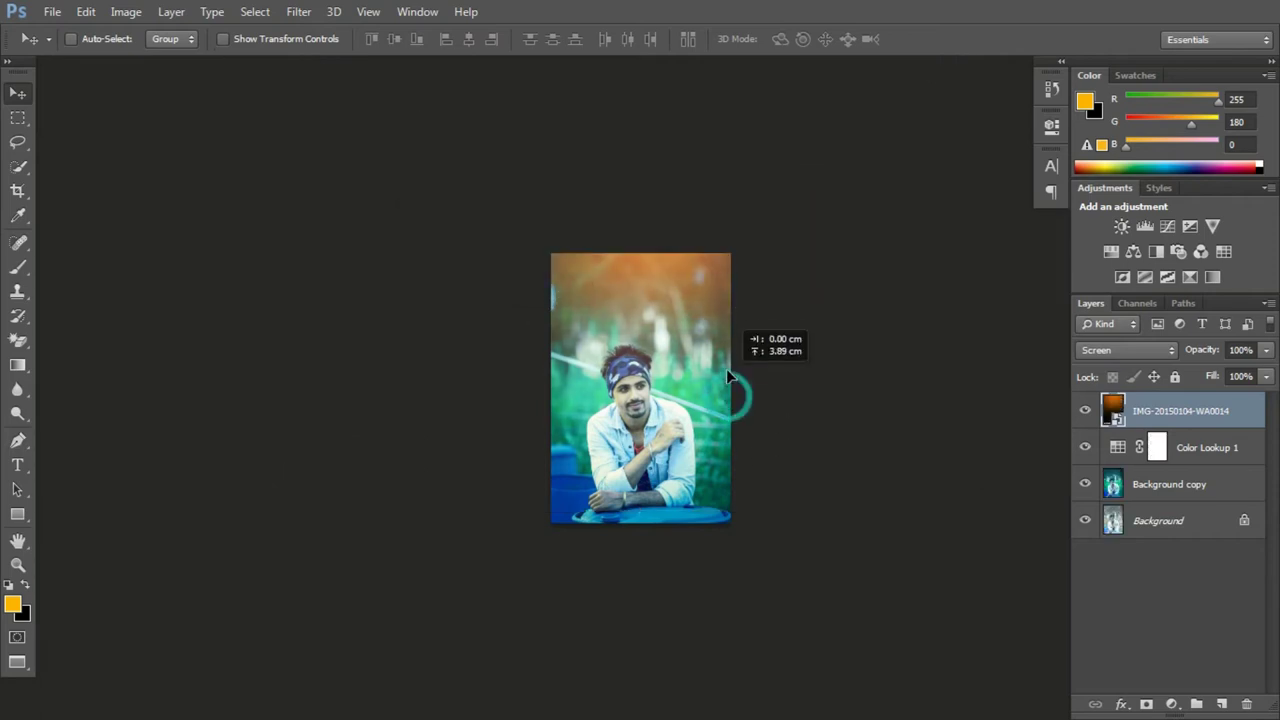
Slide the orange glow into place along the top of the photo and add a new empty layer
{"action": "key", "text": "ctrl+0"}
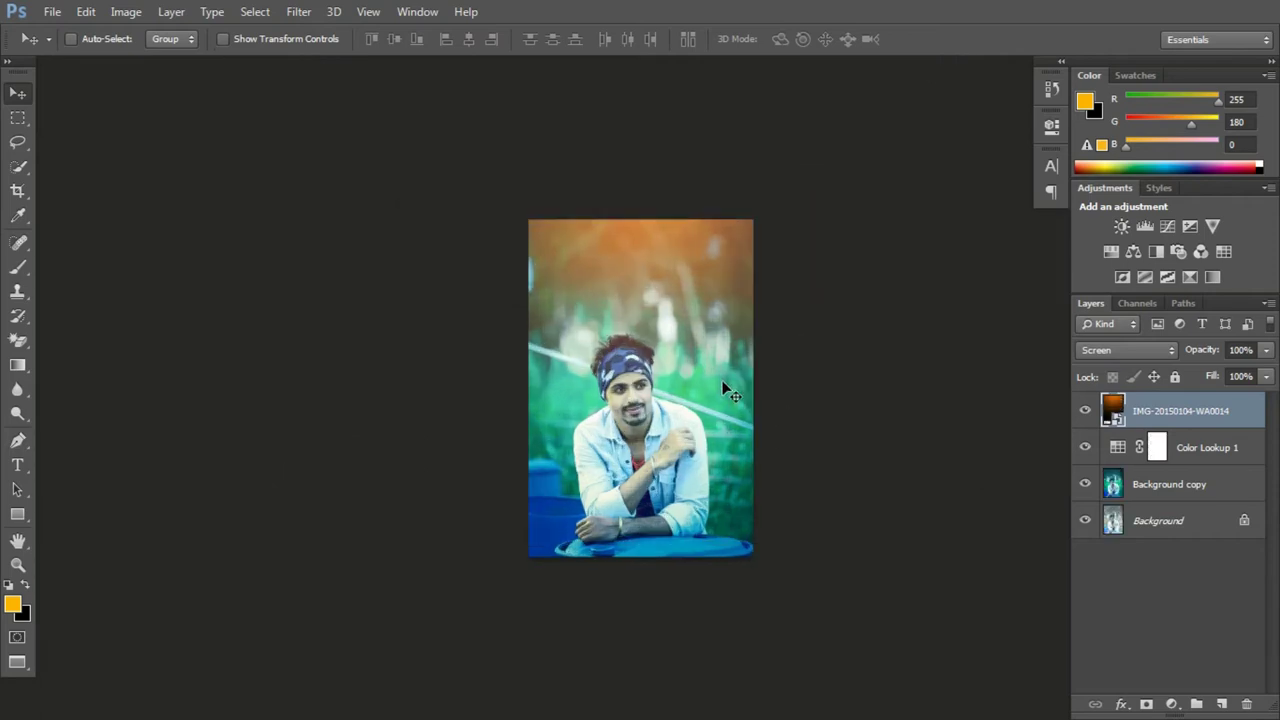
{"action": "key", "text": "ctrl+minus"}
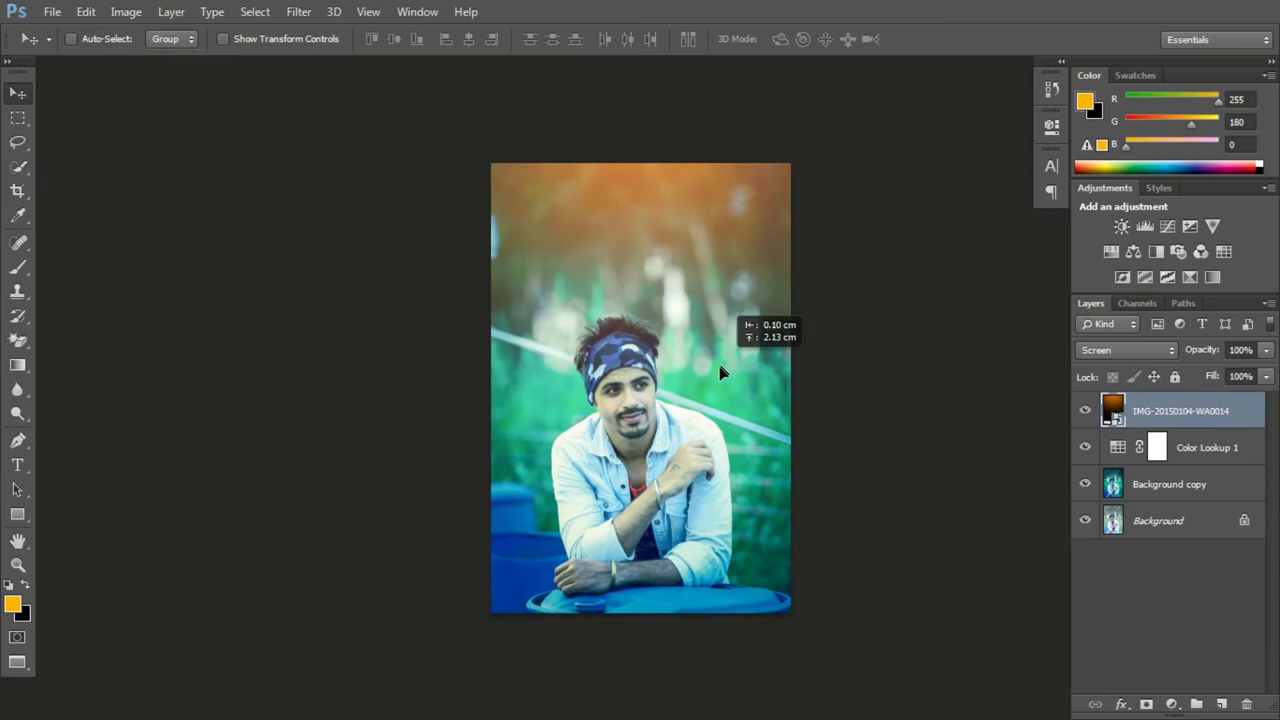
{"action": "left_click_drag", "start_coordinate": [714, 213], "coordinate": [706, 222]}
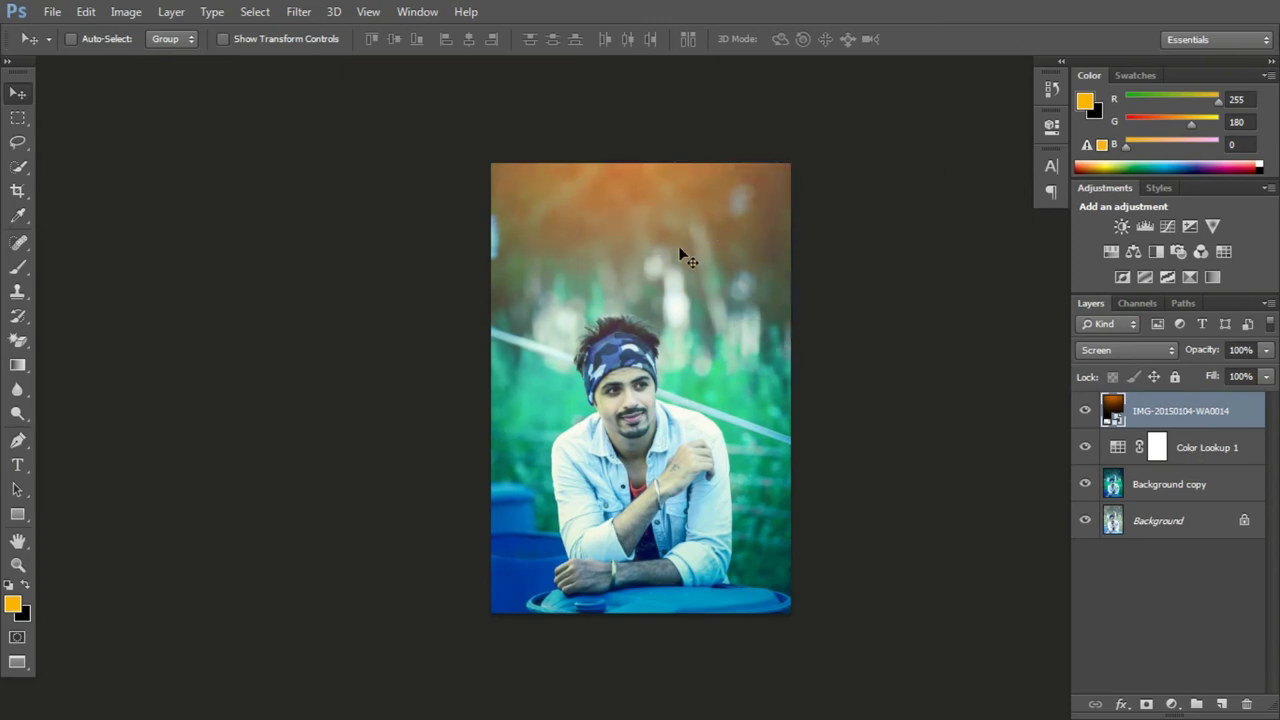
{"action": "left_click_drag", "start_coordinate": [661, 226], "coordinate": [682, 233]}
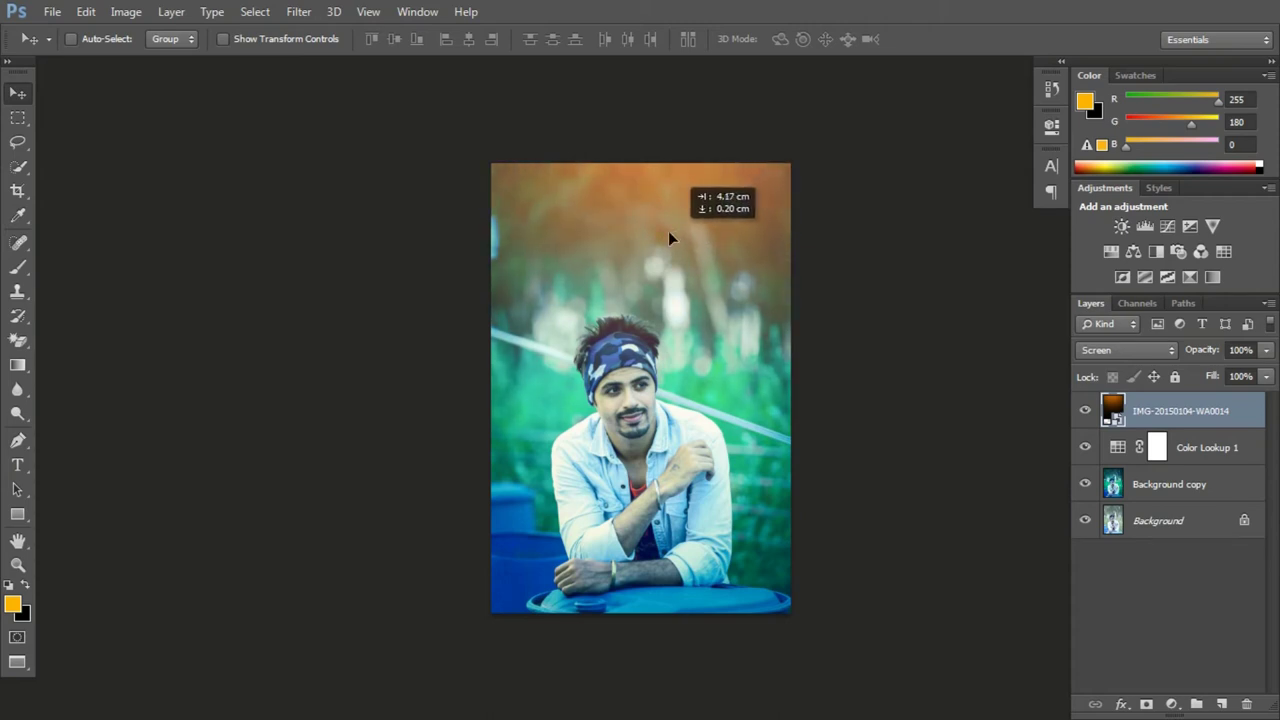
{"action": "left_click_drag", "start_coordinate": [681, 232], "coordinate": [665, 238]}
{"action": "left_click", "coordinate": [1220, 705]}
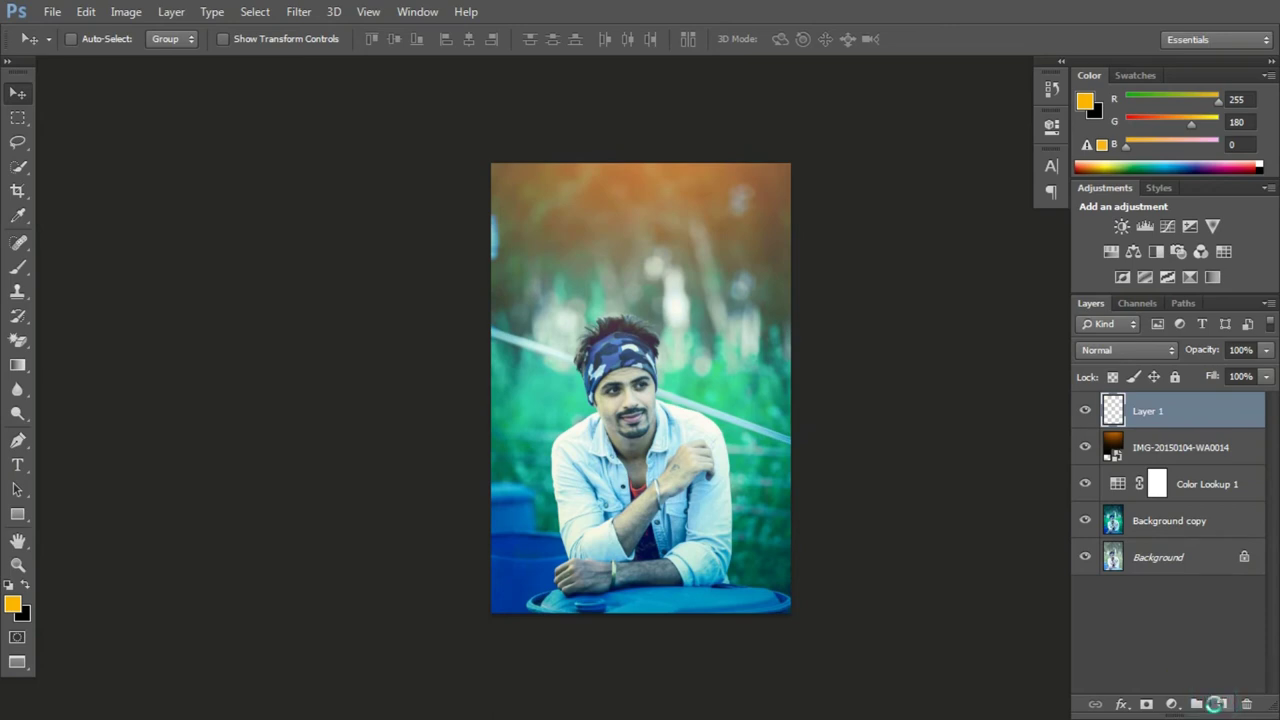
Stamp all visible layers into Layer 1 and set its Fill to 0%
{"action": "key", "text": "ctrl+shift+alt+e"}
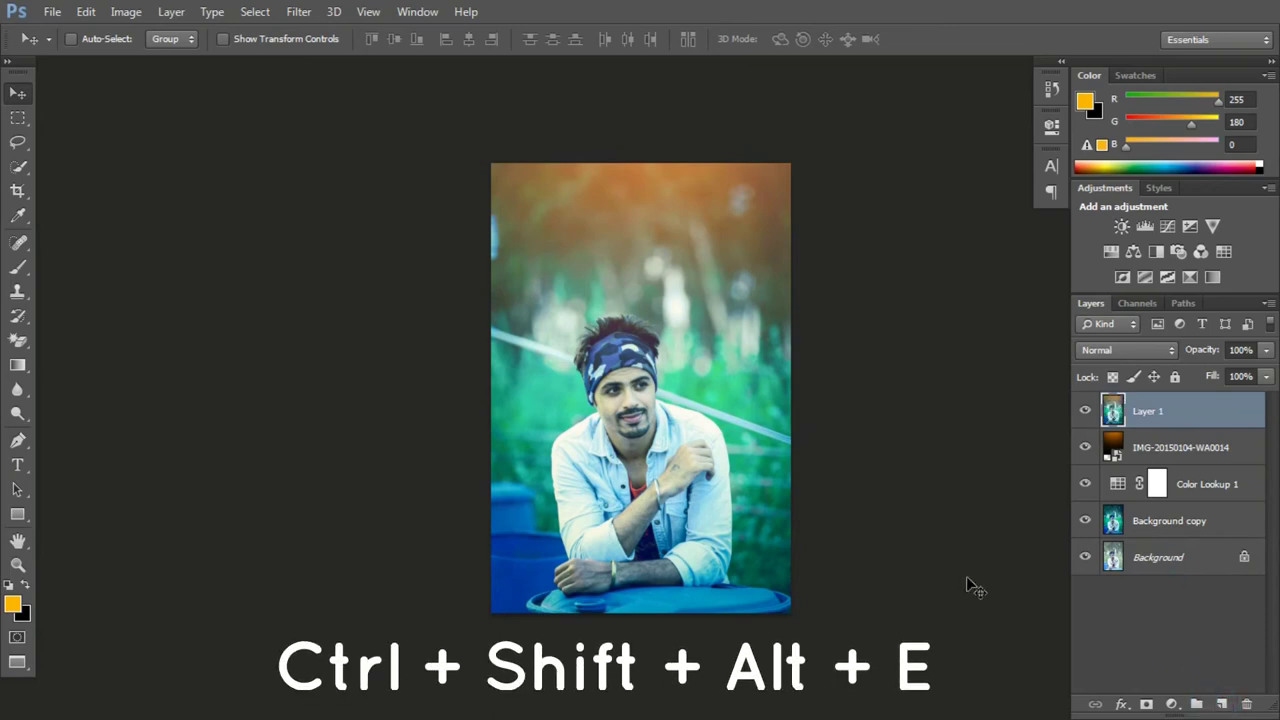
{"action": "left_click", "coordinate": [1267, 377]}
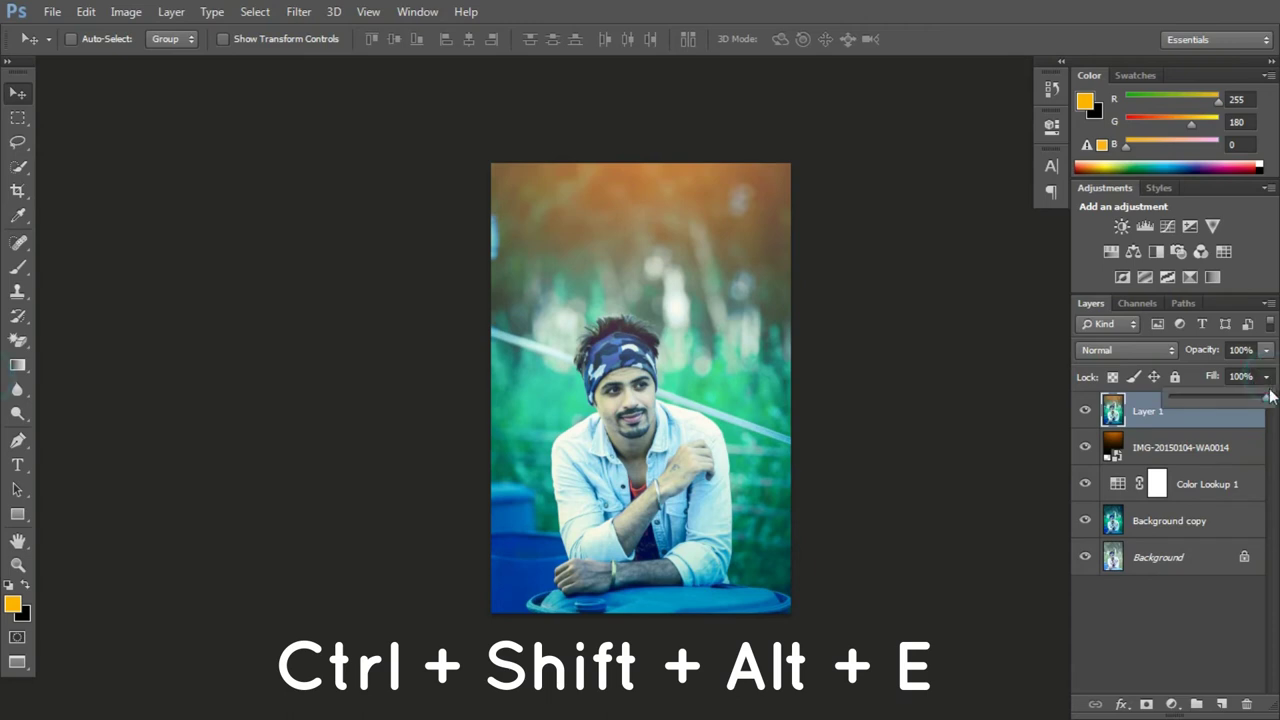
{"action": "left_click_drag", "start_coordinate": [1264, 398], "coordinate": [1165, 395]}
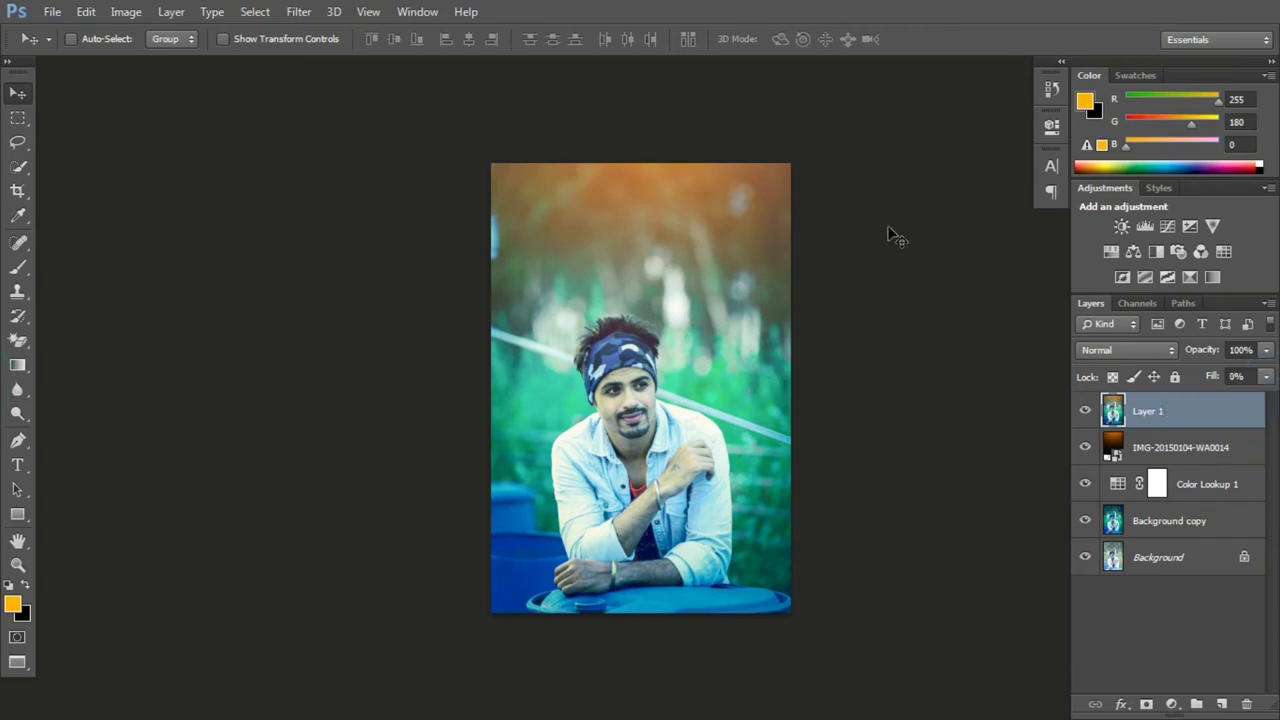
Open Layer 1's Blending Options and enable the Stroke effect
{"action": "right_click", "coordinate": [1240, 419]}
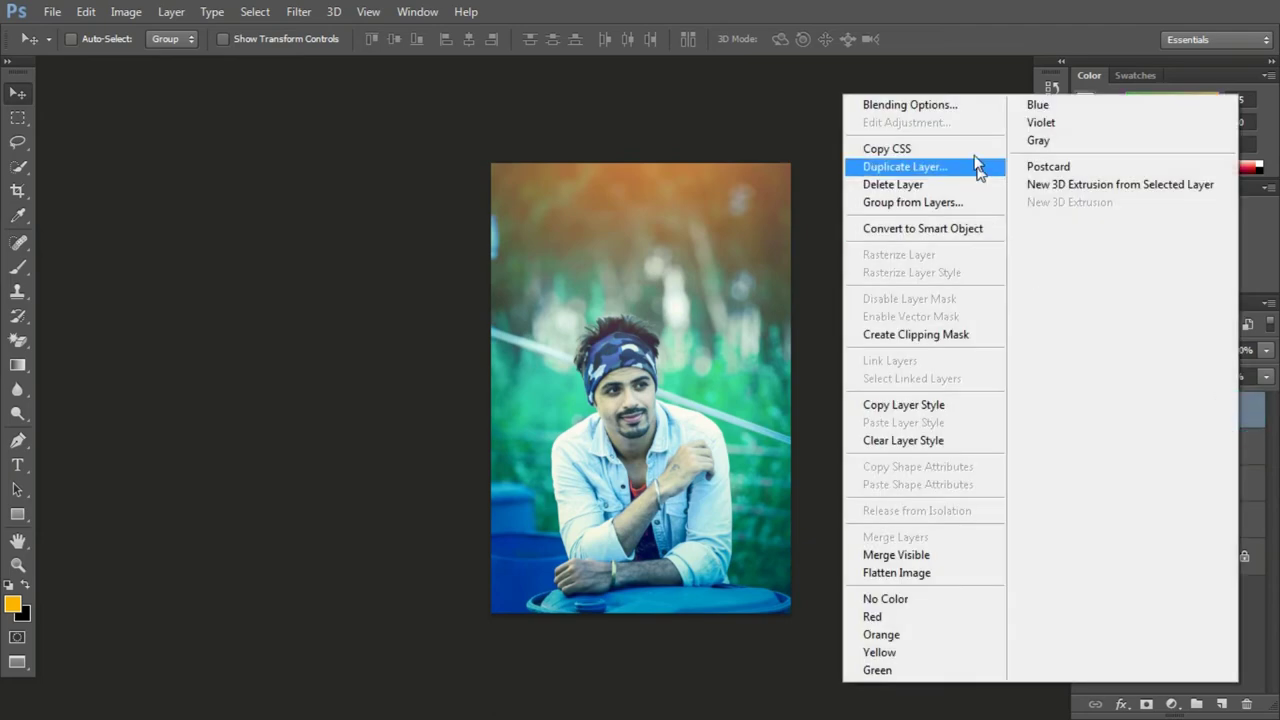
{"action": "left_click", "coordinate": [961, 110]}
{"action": "left_click_drag", "start_coordinate": [884, 66], "coordinate": [1023, 88]}
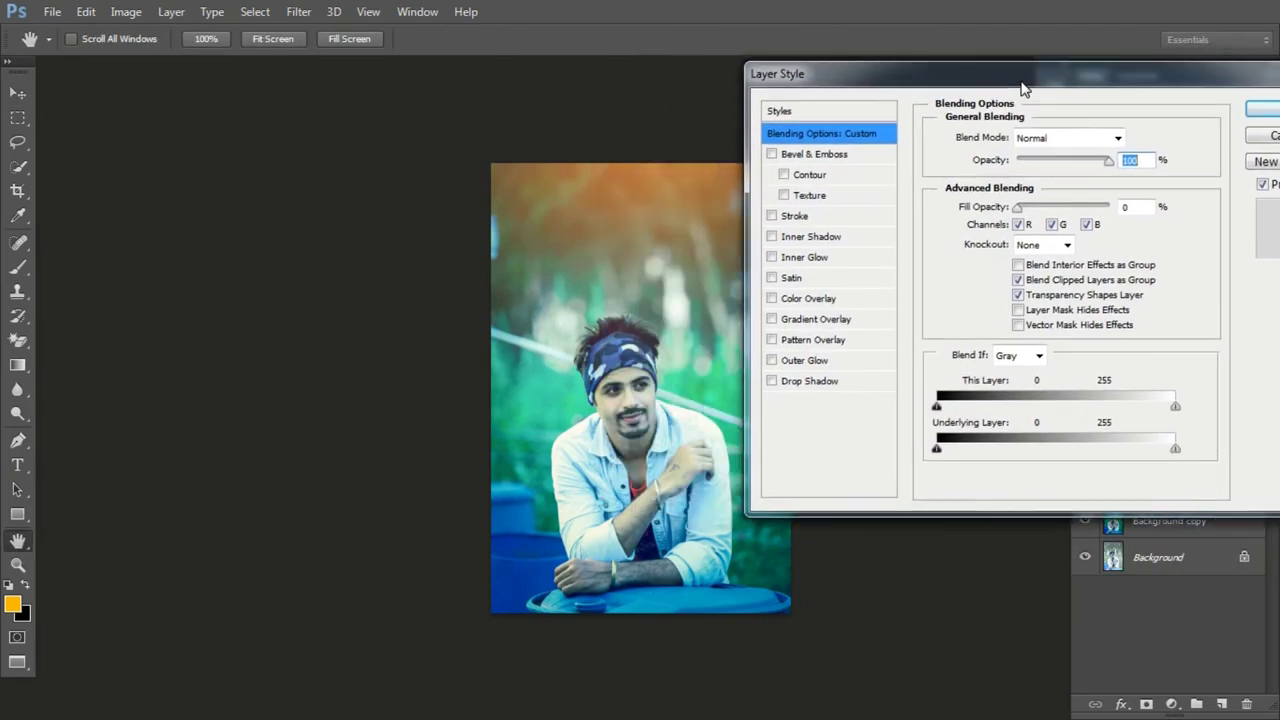
{"action": "left_click", "coordinate": [803, 220]}
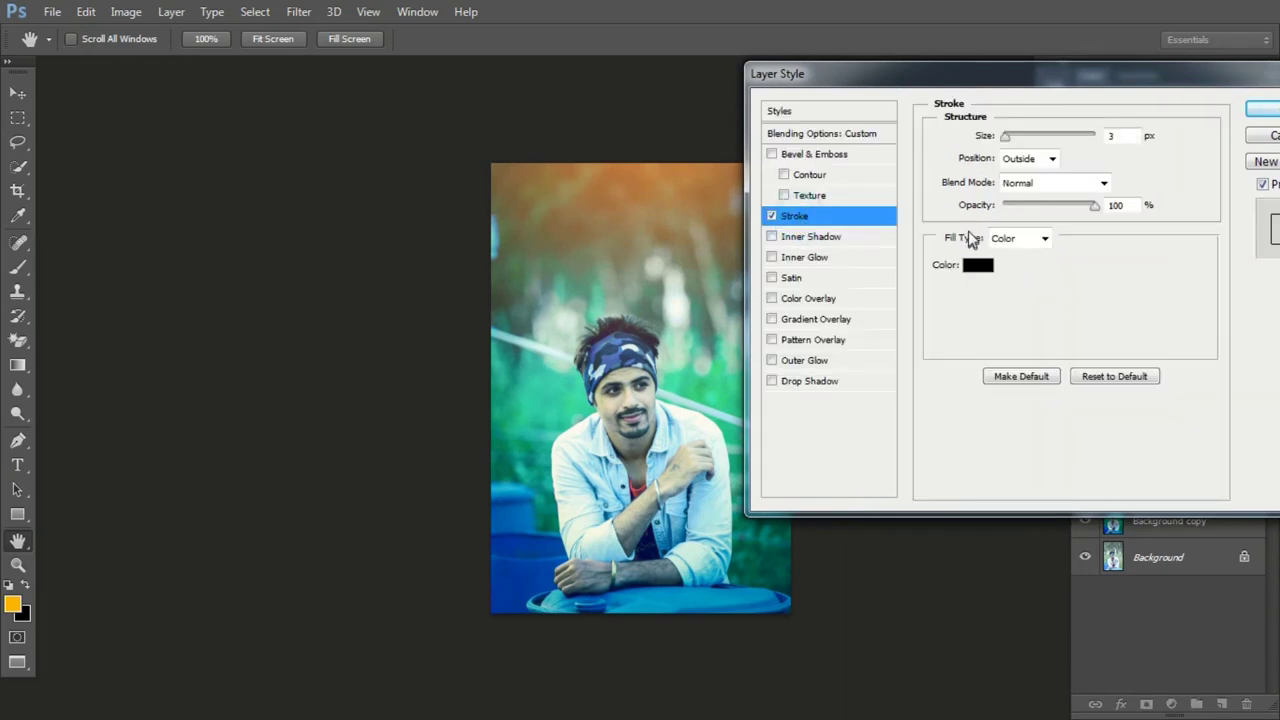
{"action": "key", "text": "ctrl+minus"}
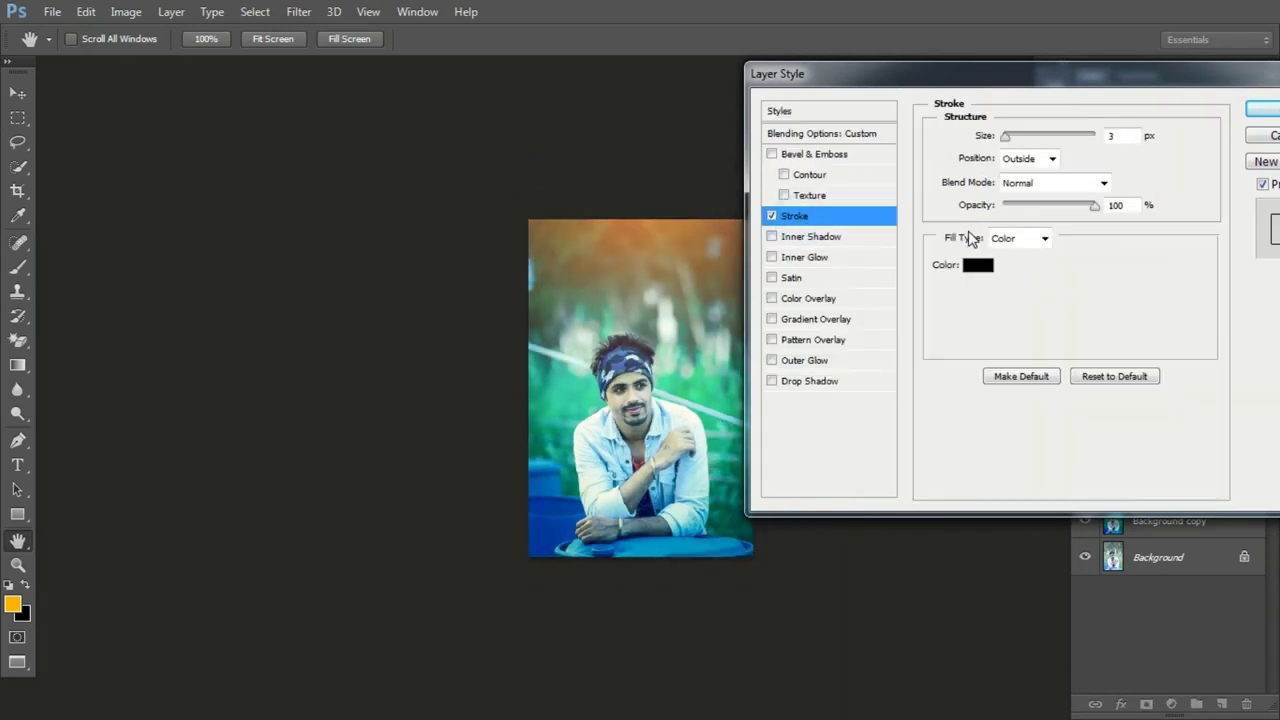
{"action": "left_click_drag", "start_coordinate": [988, 88], "coordinate": [1040, 88]}
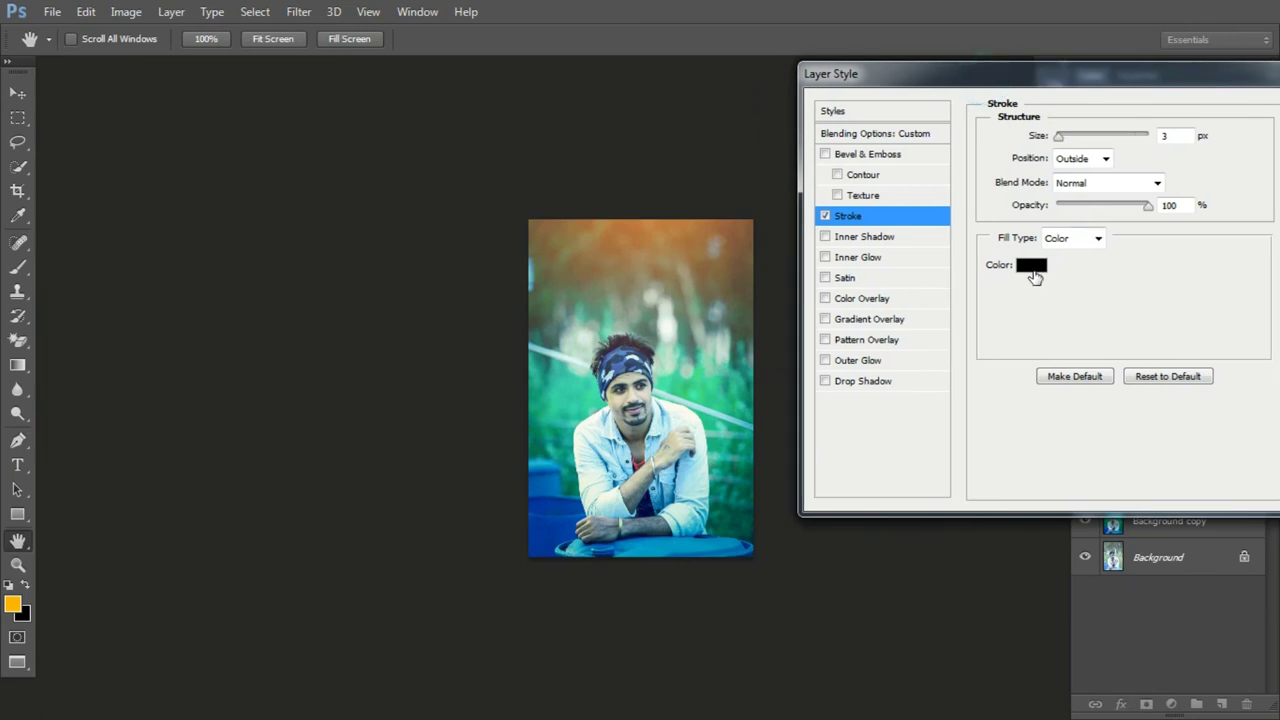
Make the stroke white (ffffff), positioned Inside, with a larger size, and apply it
{"action": "left_click", "coordinate": [1031, 265]}
{"action": "type", "text": "ffffff"}
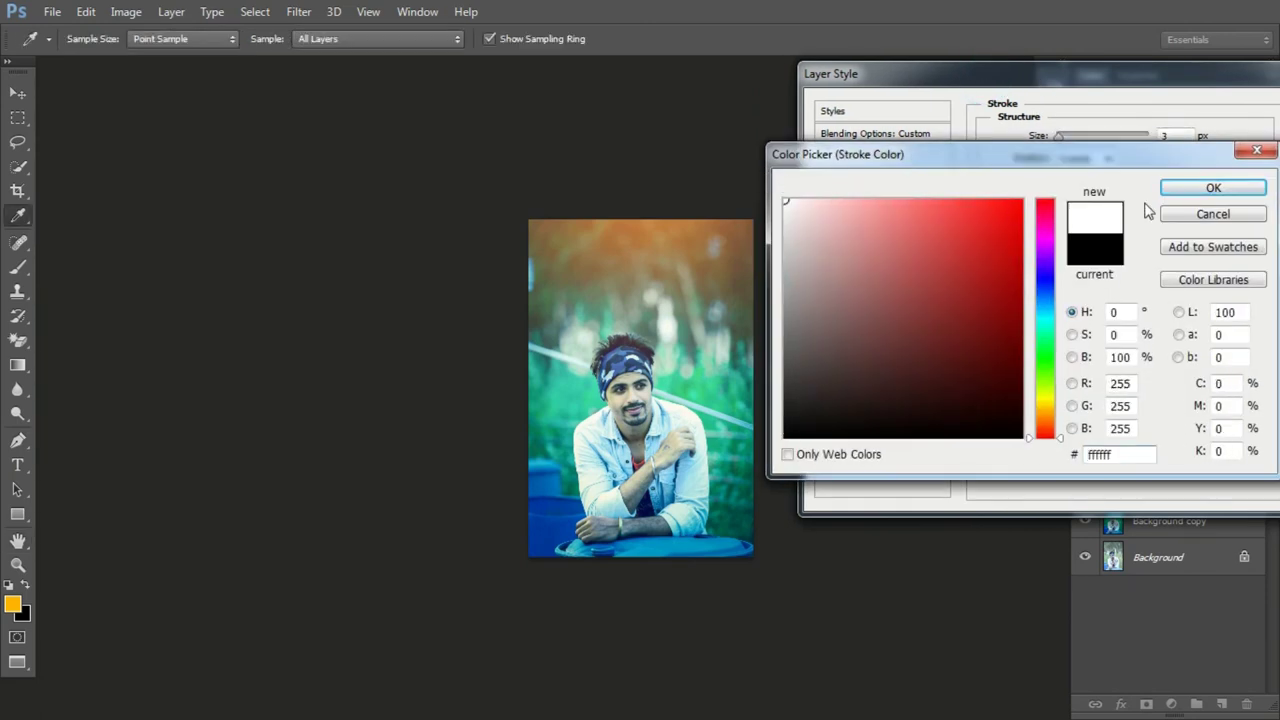
{"action": "left_click", "coordinate": [1213, 188]}
{"action": "left_click", "coordinate": [1087, 163]}
{"action": "left_click", "coordinate": [1078, 180]}
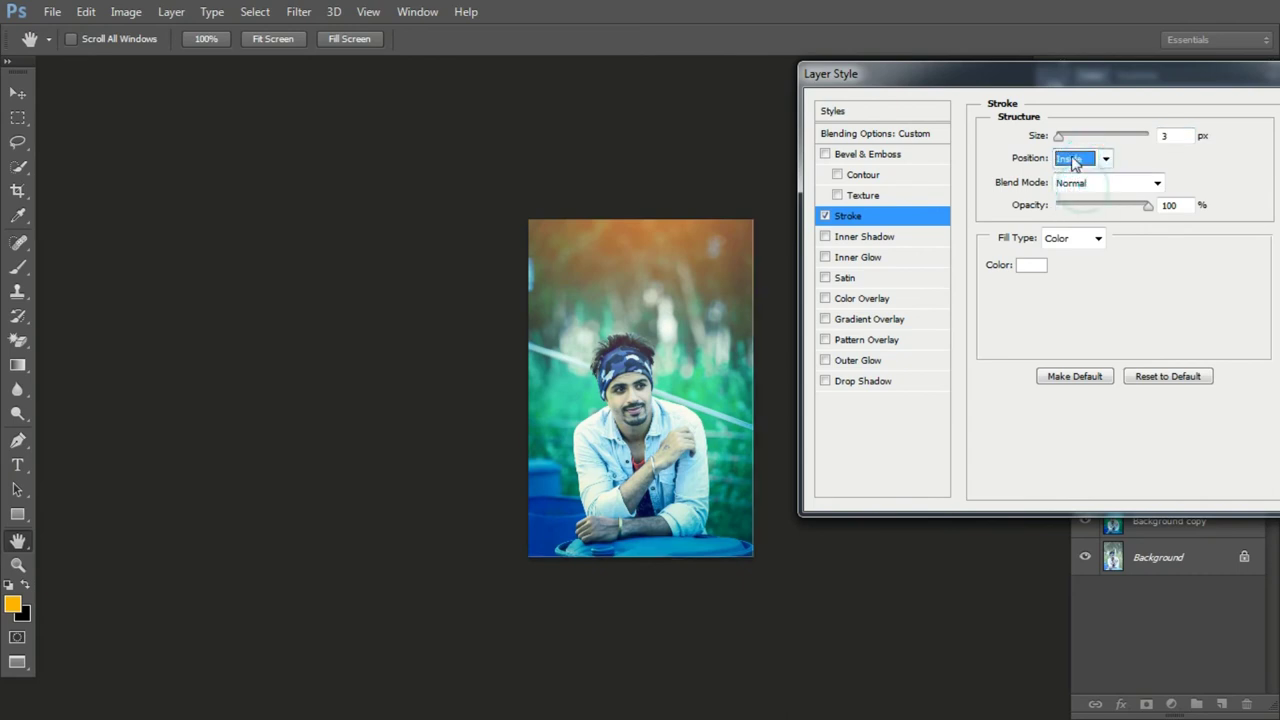
{"action": "left_click_drag", "start_coordinate": [1058, 136], "coordinate": [1085, 140]}
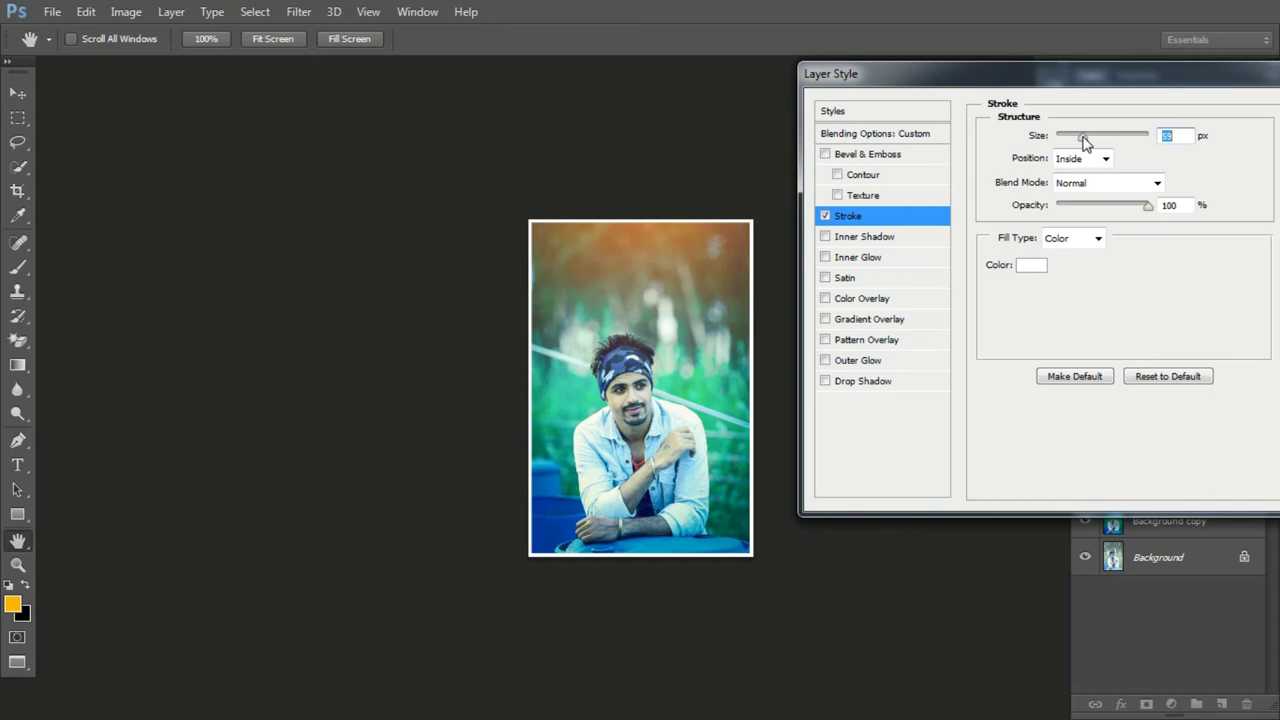
{"action": "key", "text": "ctrl+plus"}
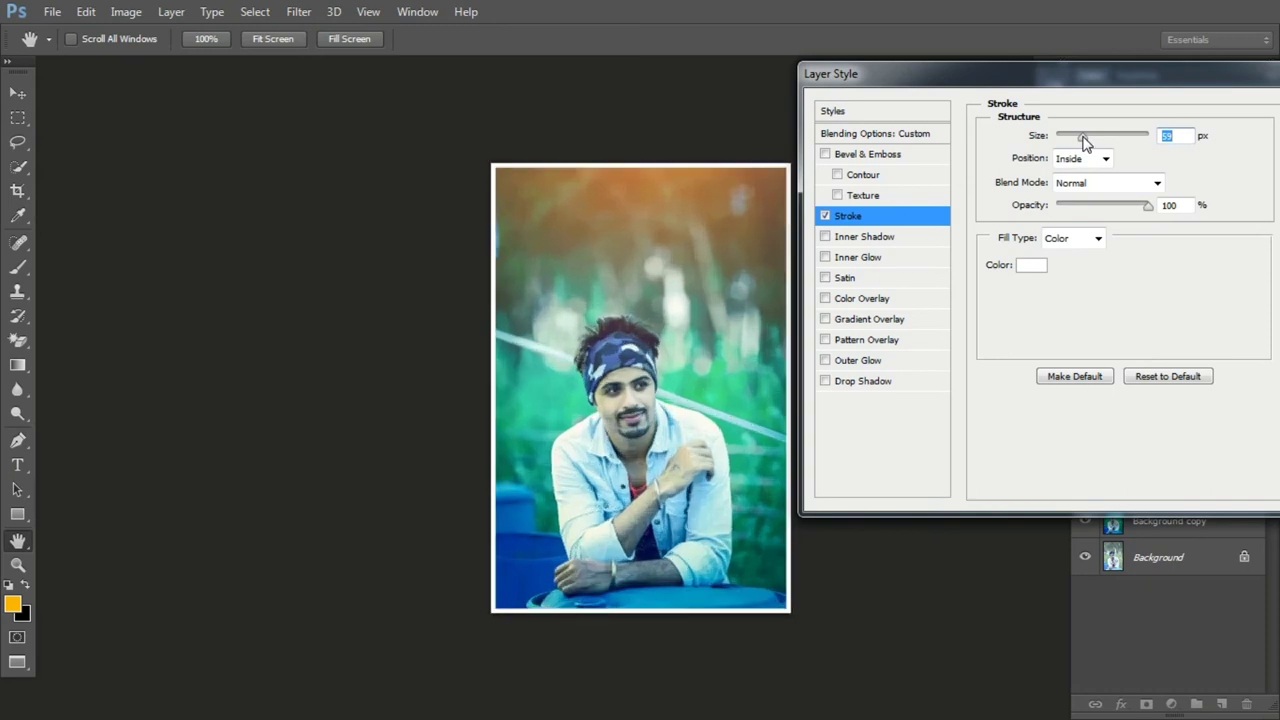
{"action": "left_click_drag", "start_coordinate": [1084, 135], "coordinate": [1085, 136]}
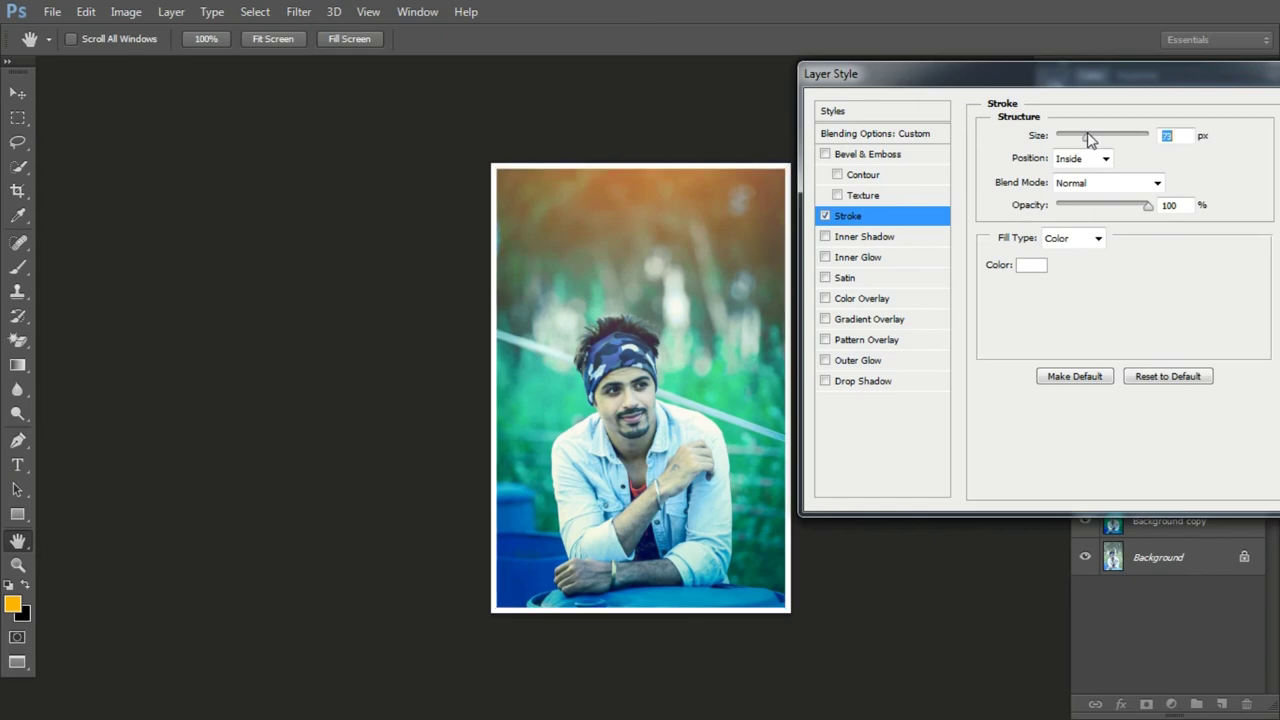
{"action": "left_click_drag", "start_coordinate": [1094, 80], "coordinate": [137, 128]}
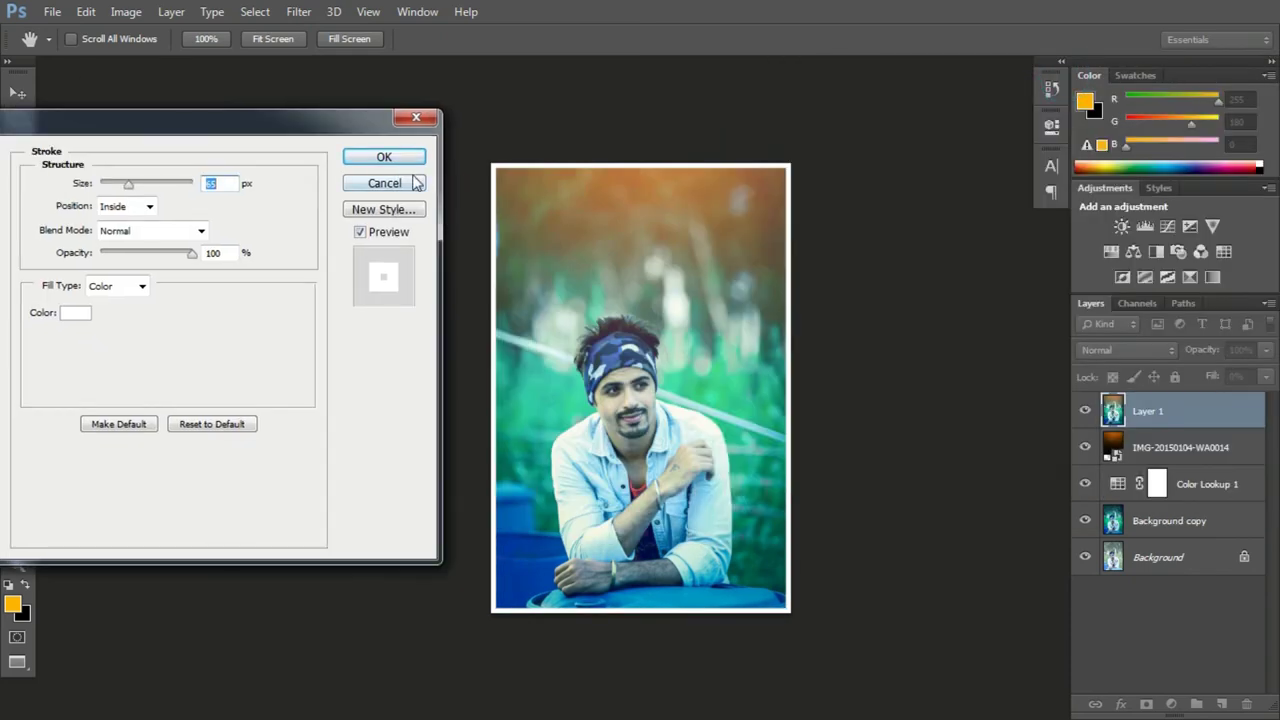
{"action": "left_click", "coordinate": [384, 158]}
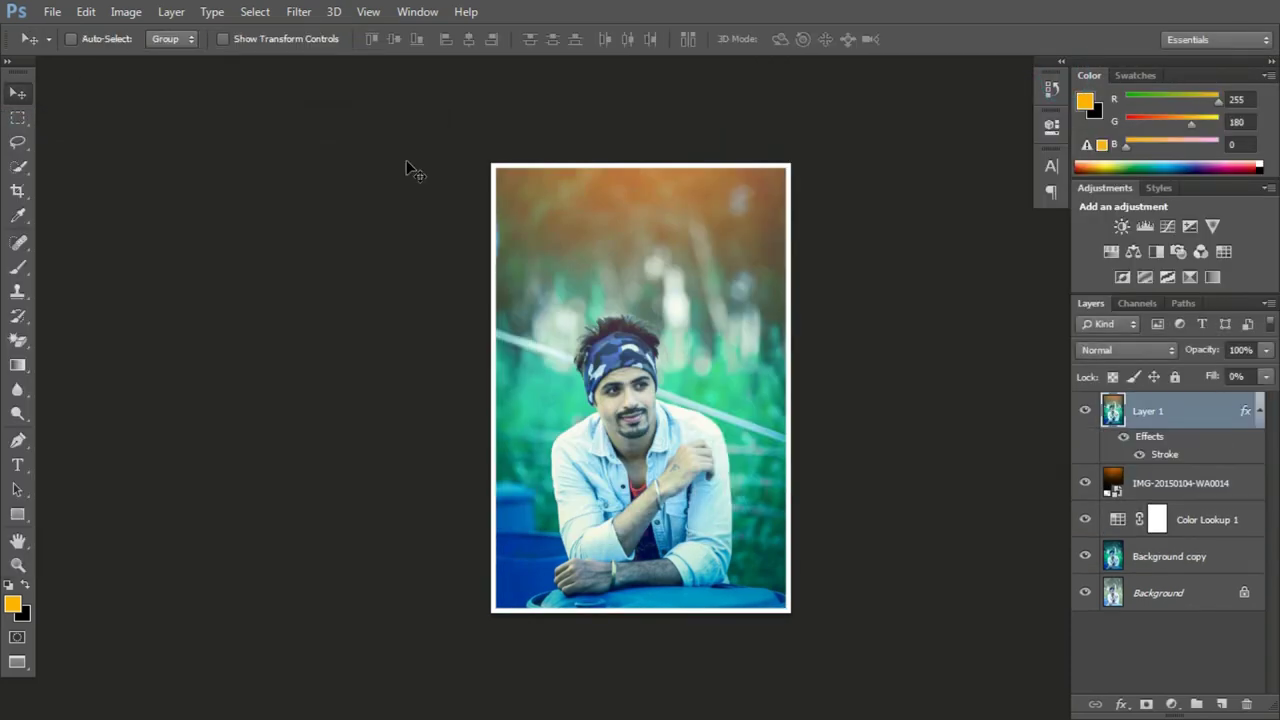
Zoom in and back out to review the white-framed teal portrait
{"action": "key", "text": "ctrl+plus"}
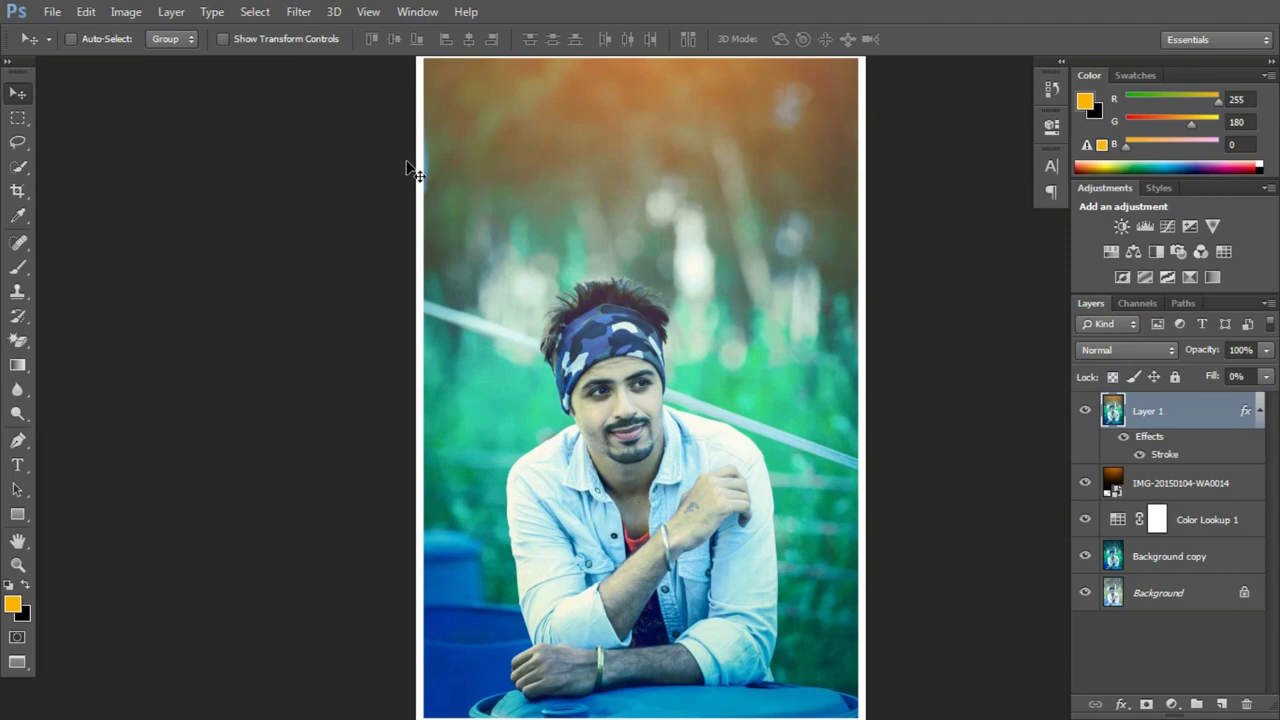
{"action": "key", "text": "ctrl+minus"}
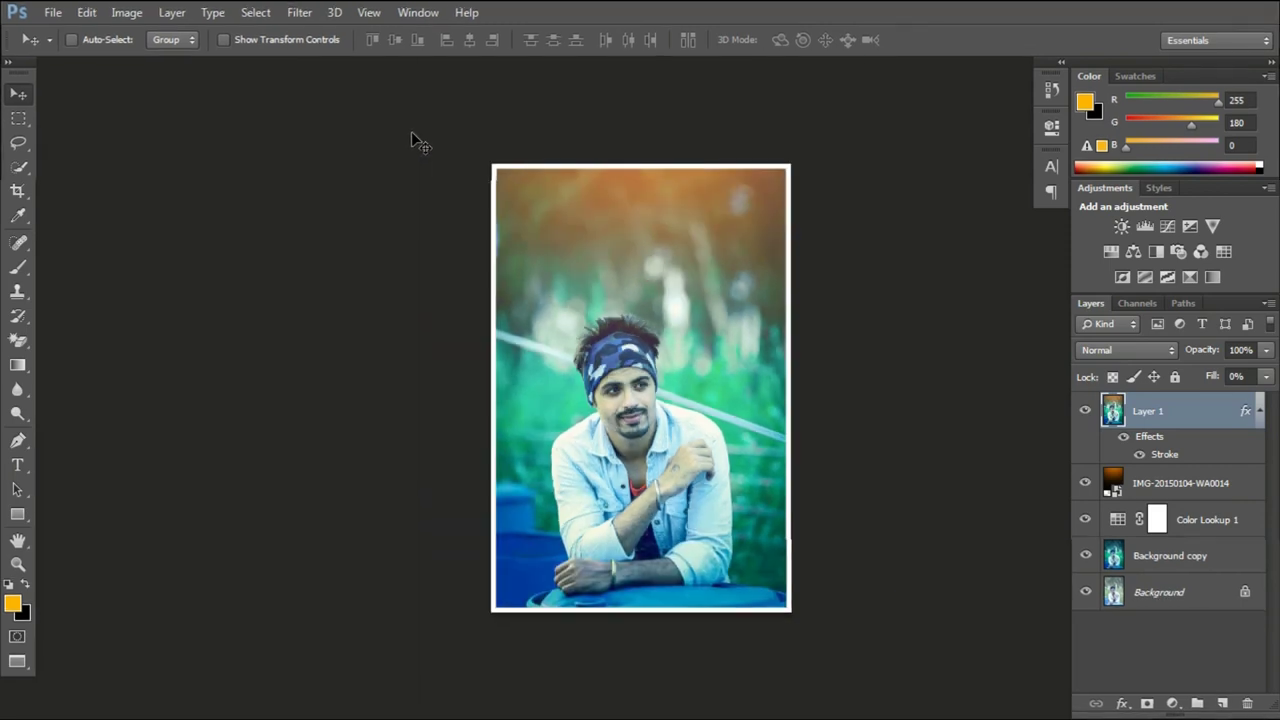